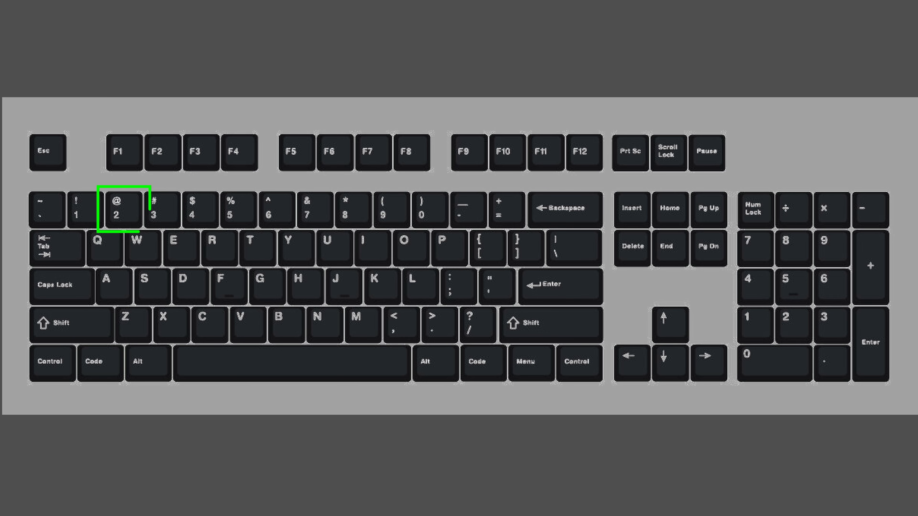
{"action": "left_click", "coordinate": [567, 161]}
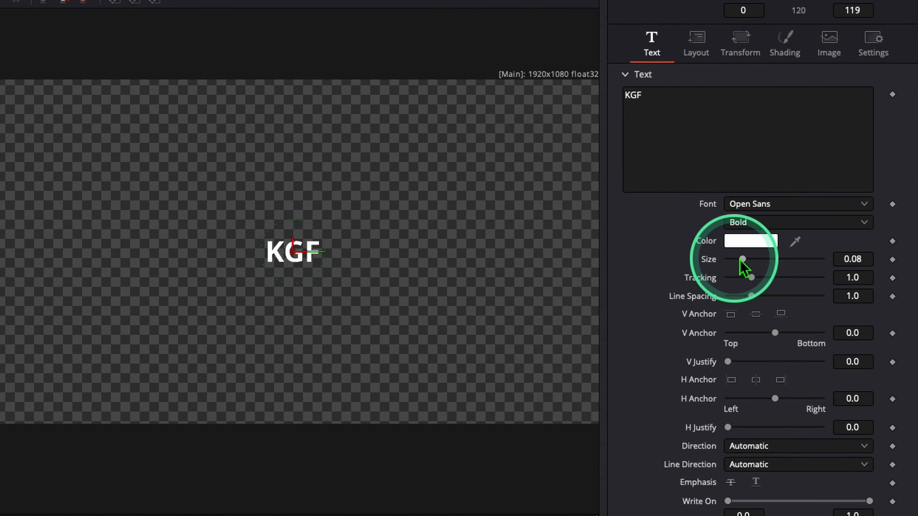
Enlarge the KGF text to a size of about 0.37 and change its font to Rockwell.
{"action": "left_click_drag", "start_coordinate": [741, 260], "coordinate": [801, 272]}
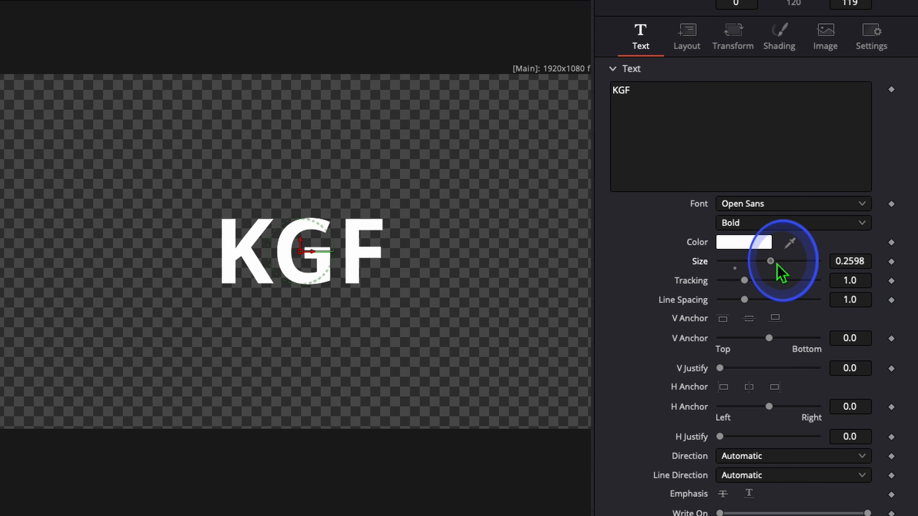
{"action": "left_click", "coordinate": [742, 204]}
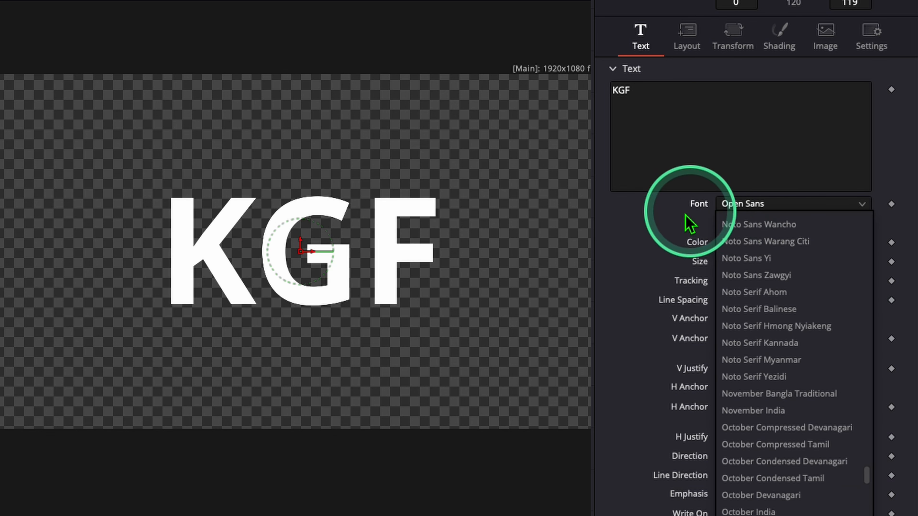
{"action": "left_click", "coordinate": [689, 224]}
{"action": "left_click", "coordinate": [764, 213]}
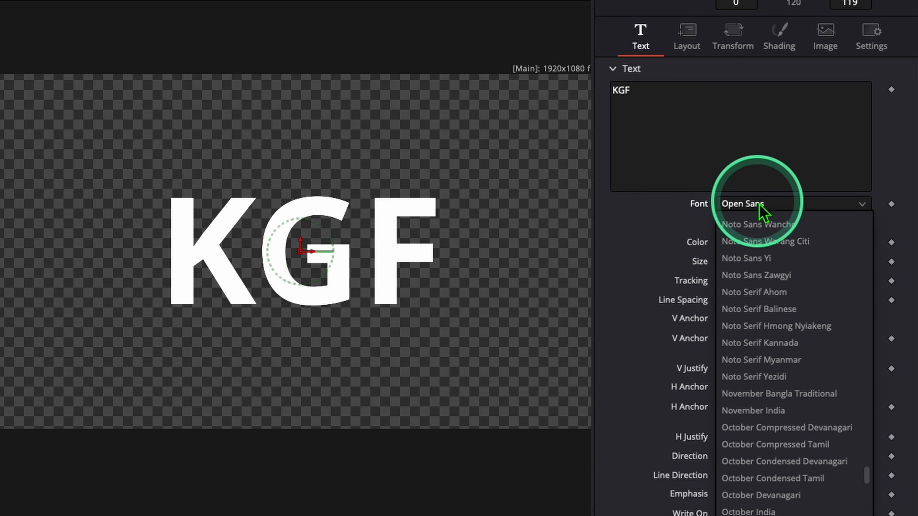
{"action": "scroll", "coordinate": [804, 515], "scroll_direction": "down", "scroll_amount": 8}
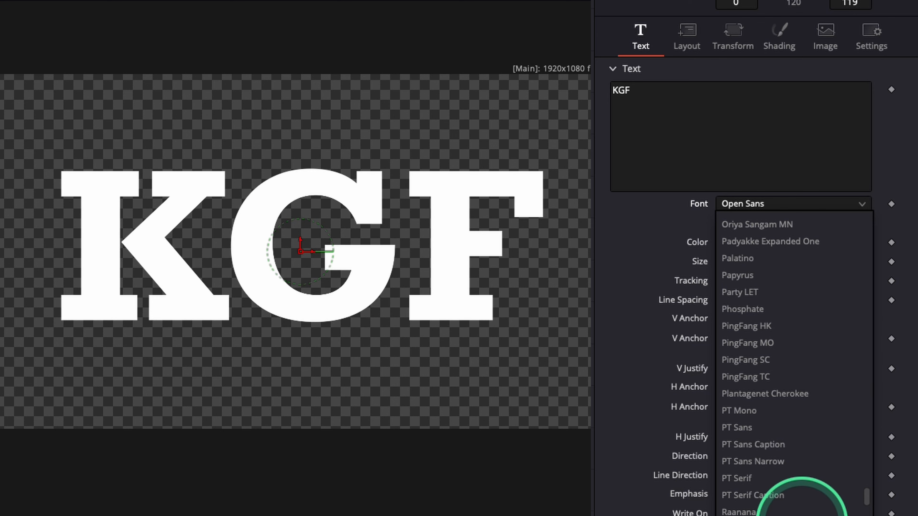
{"action": "left_click", "coordinate": [804, 515]}
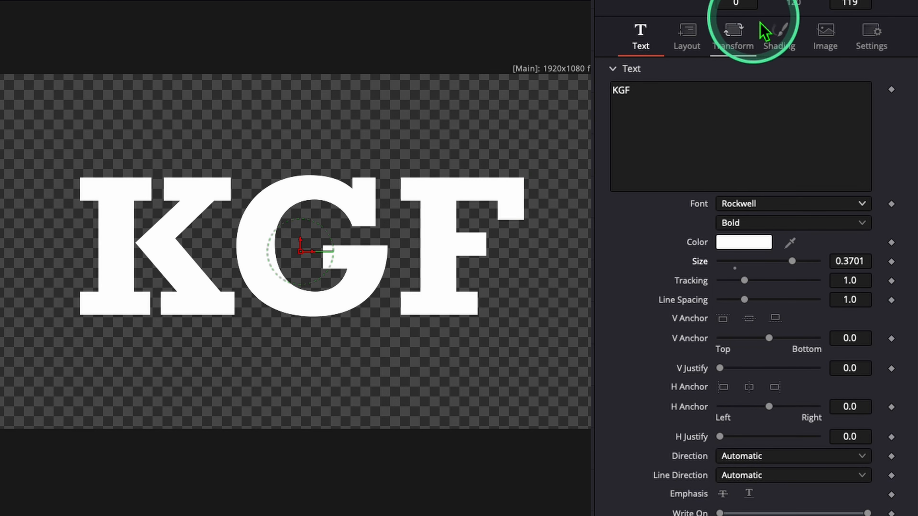
Change the KGF text's shading from solid fill to outline and thicken the outline to about 0.04.
{"action": "left_click", "coordinate": [781, 42]}
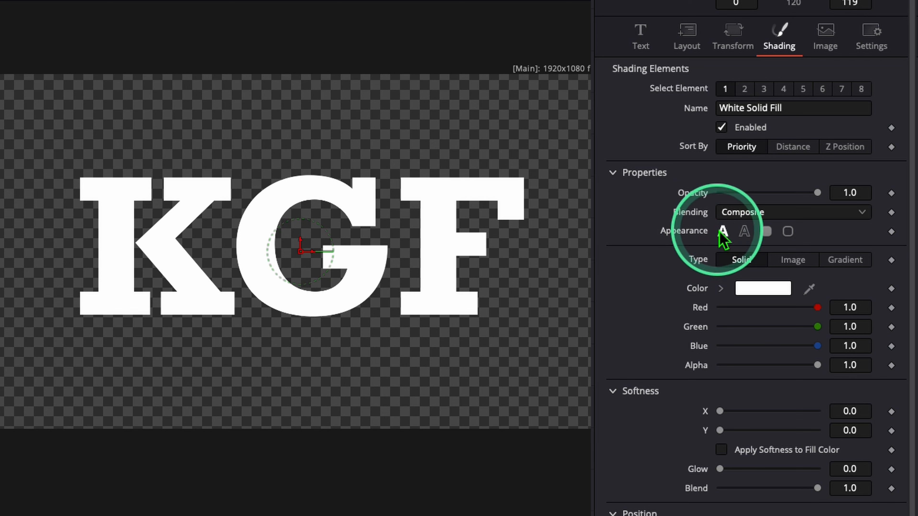
{"action": "left_click", "coordinate": [753, 234]}
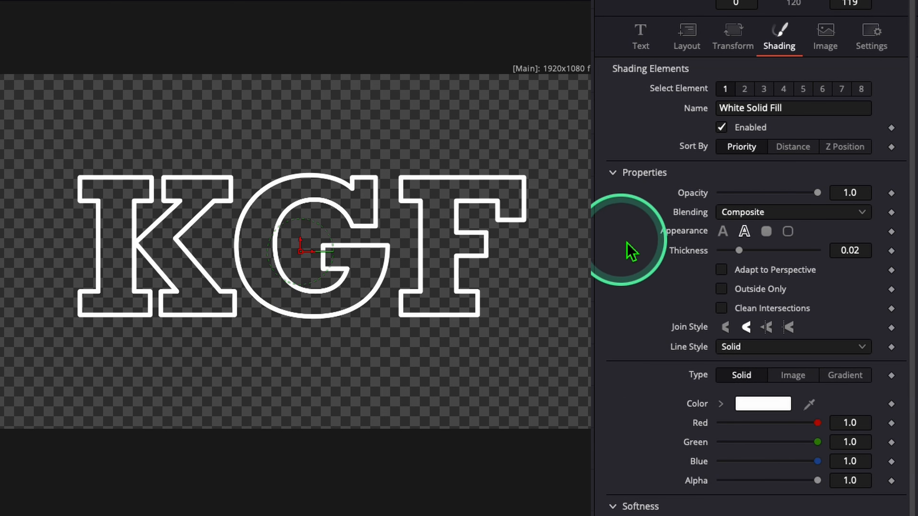
{"action": "left_click_drag", "start_coordinate": [739, 251], "coordinate": [762, 251]}
{"action": "double_click", "coordinate": [867, 255]}
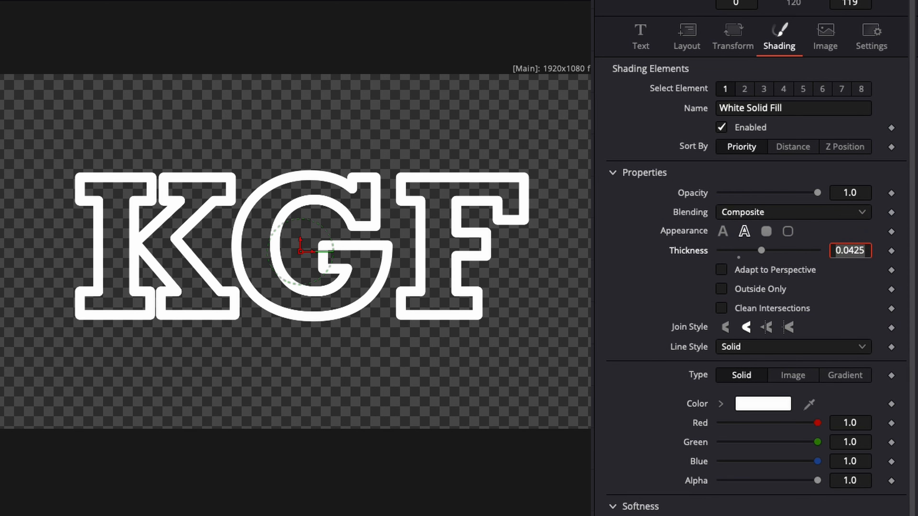
{"action": "key", "text": "Tab"}
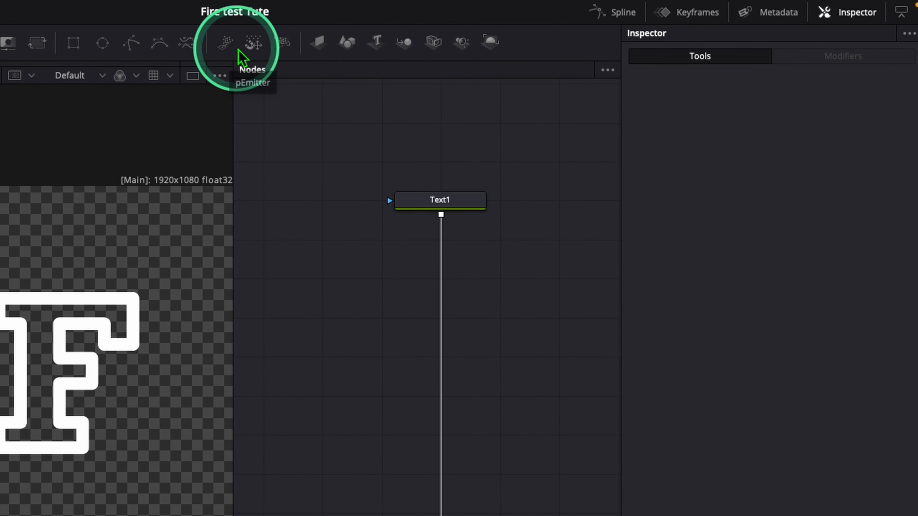
Add an unconnected pEmitter node and place it beside the link between Text1 and MediaOut1.
{"action": "left_click", "coordinate": [324, 288]}
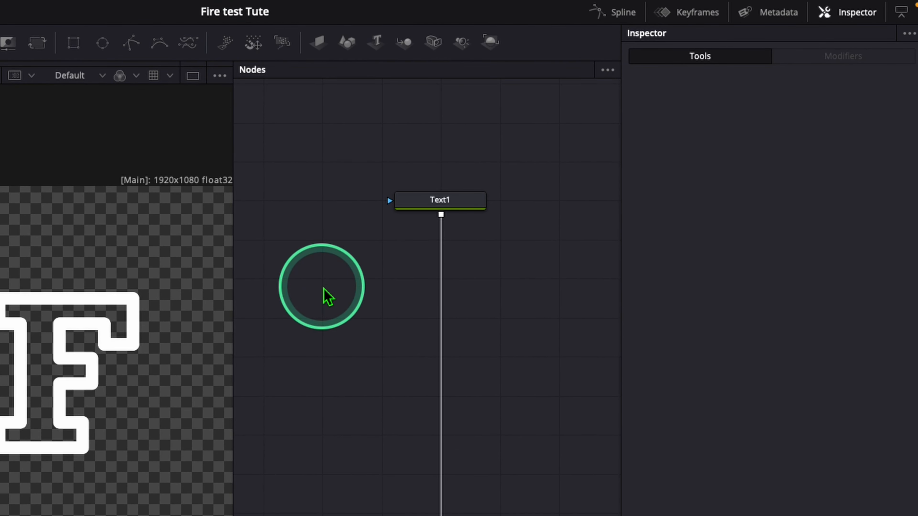
{"action": "key", "text": "shift+space"}
{"action": "type", "text": "pem"}
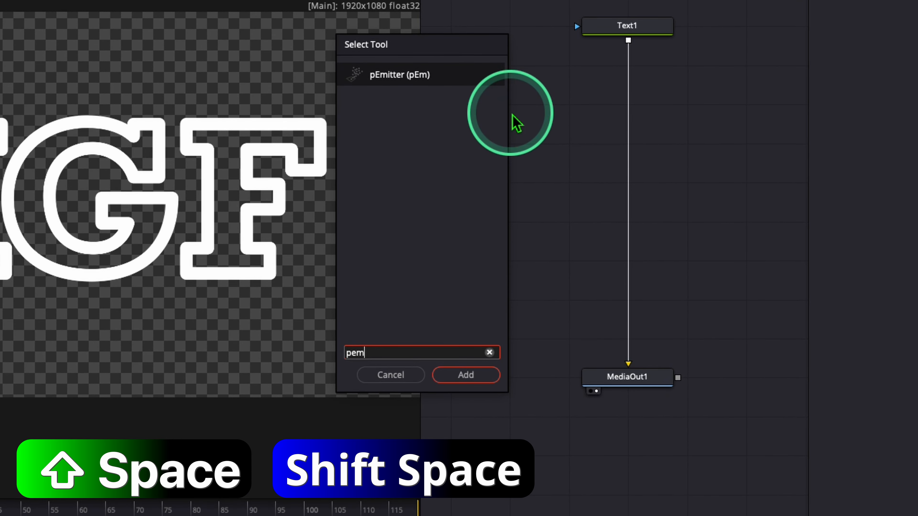
{"action": "left_click", "coordinate": [463, 378]}
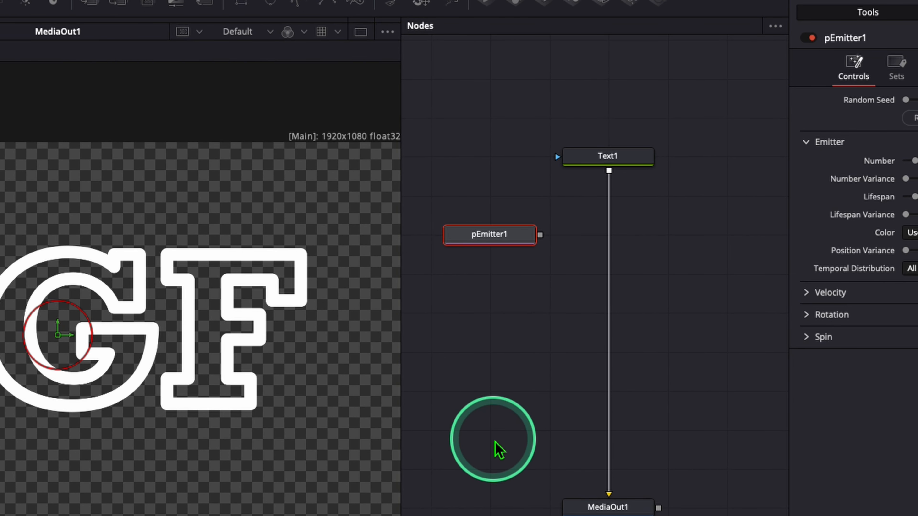
{"action": "left_click", "coordinate": [510, 243]}
{"action": "left_click_drag", "start_coordinate": [510, 258], "coordinate": [508, 296]}
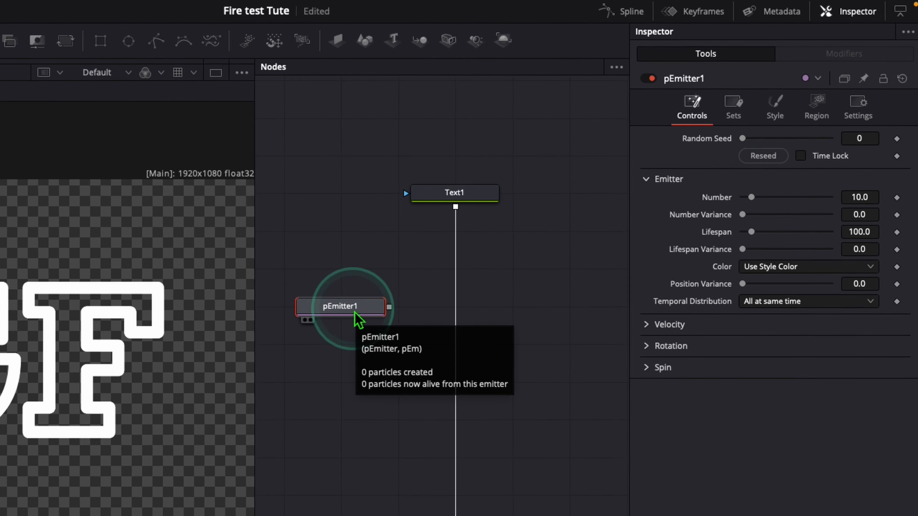
Set the pEmitter1 node's emission region to Bitmap.
{"action": "left_click", "coordinate": [530, 214]}
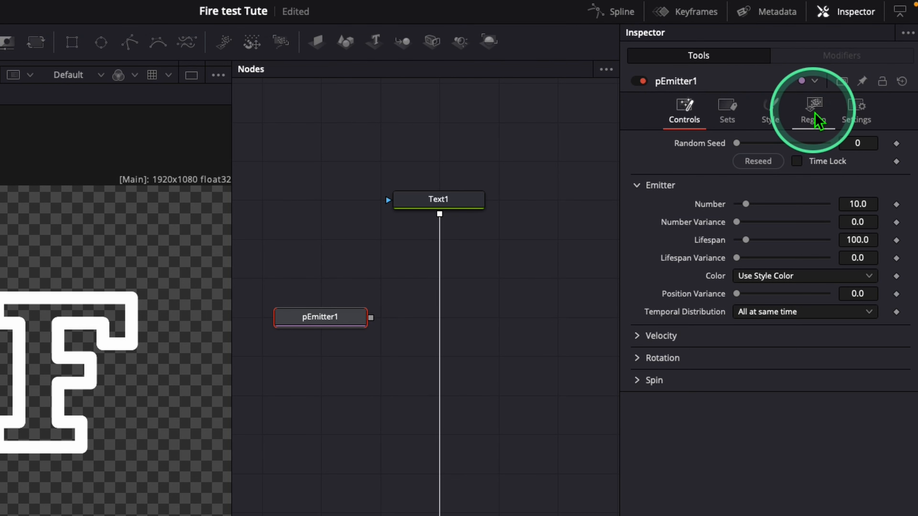
{"action": "left_click", "coordinate": [818, 121]}
{"action": "left_click", "coordinate": [676, 160]}
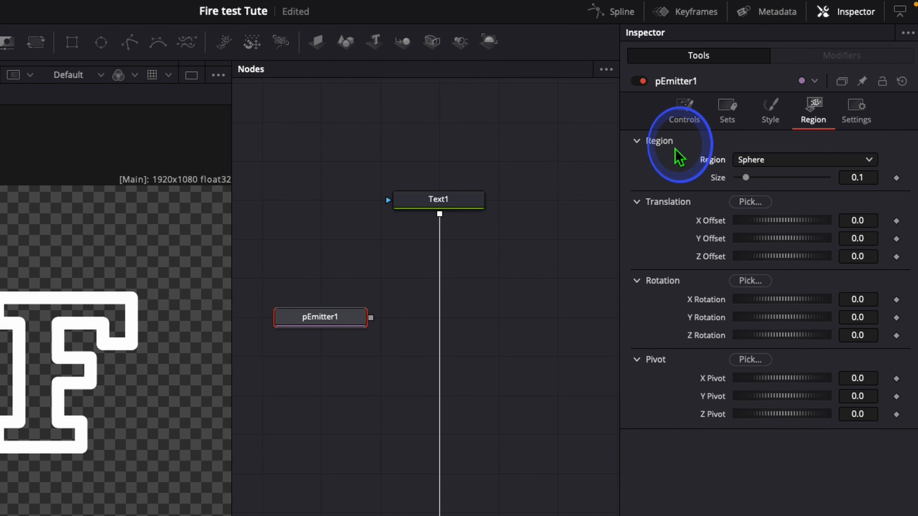
{"action": "left_click", "coordinate": [783, 160]}
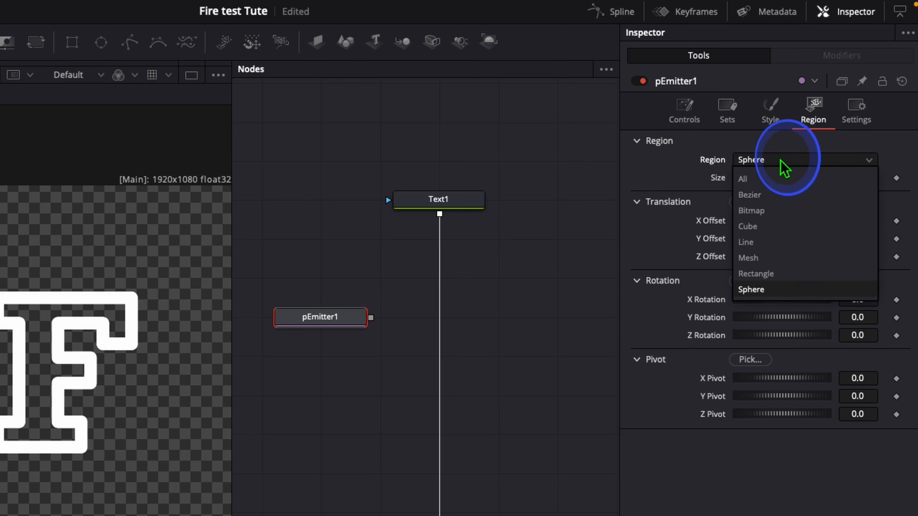
{"action": "left_click", "coordinate": [767, 213]}
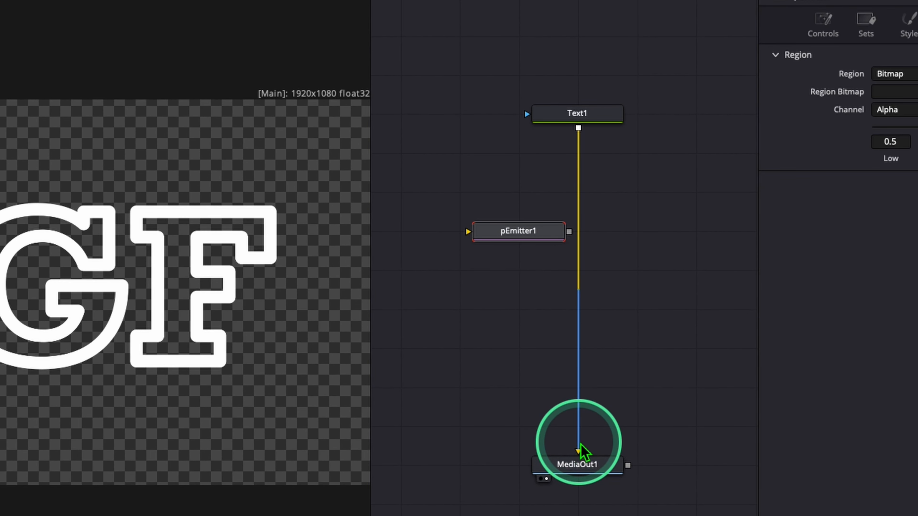
Disconnect Text1 from MediaOut1 and connect its output to pEmitter1 as the region bitmap.
{"action": "left_click_drag", "start_coordinate": [596, 359], "coordinate": [613, 338]}
{"action": "left_click_drag", "start_coordinate": [603, 415], "coordinate": [629, 219]}
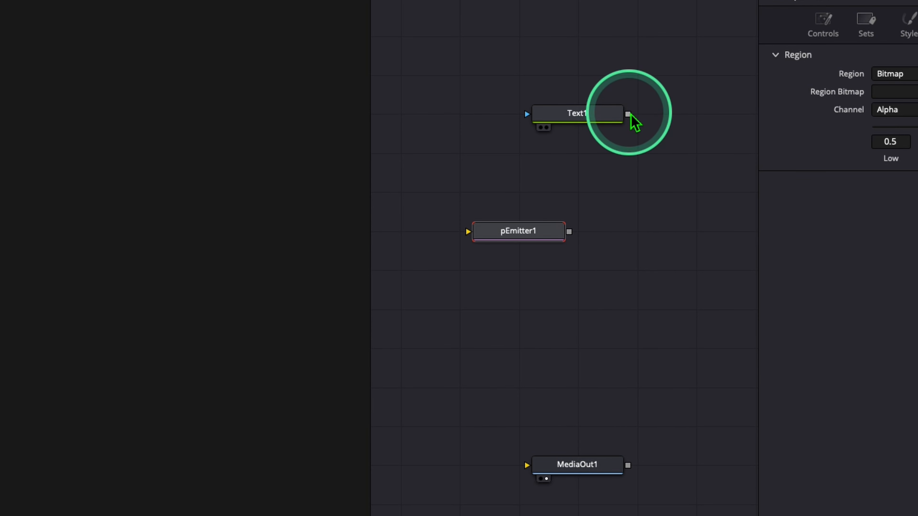
{"action": "left_click_drag", "start_coordinate": [631, 116], "coordinate": [575, 467]}
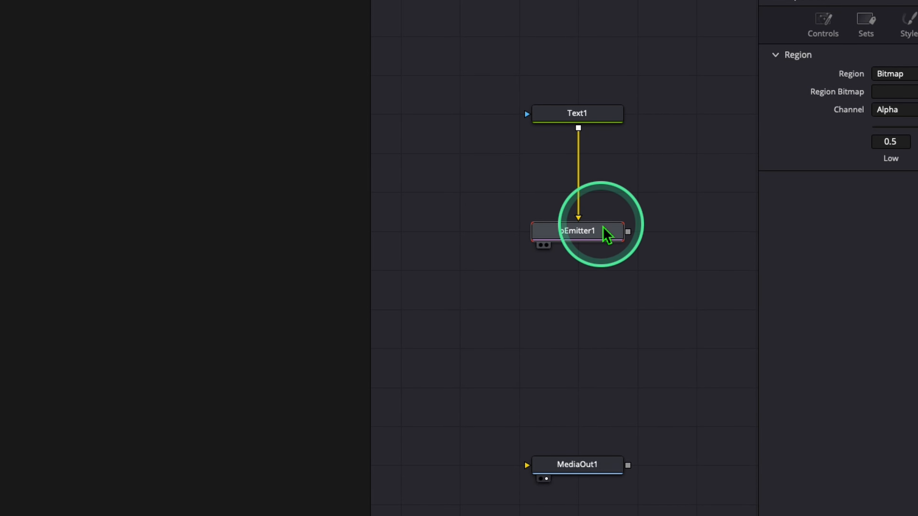
Add a pRender node after pEmitter1 and connect its output to MediaOut1.
{"action": "key", "text": "shift+space"}
{"action": "type", "text": "p"}
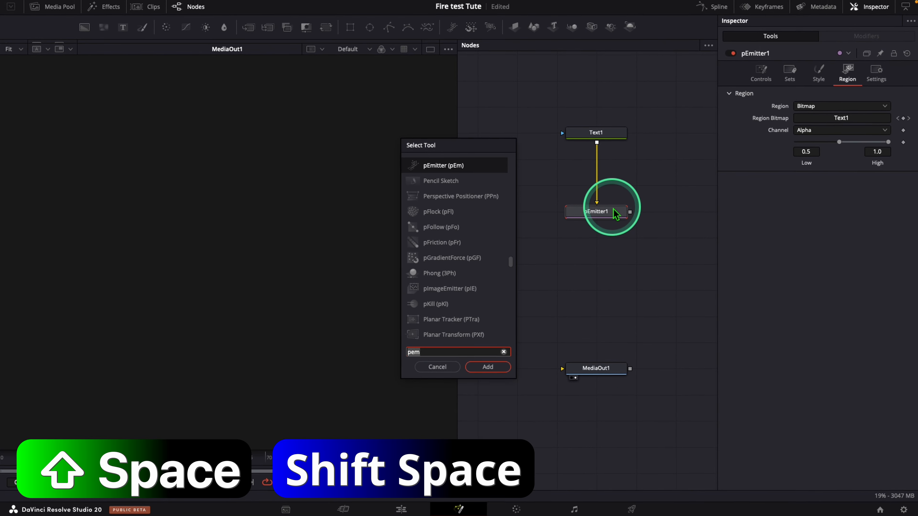
{"action": "type", "text": "render"}
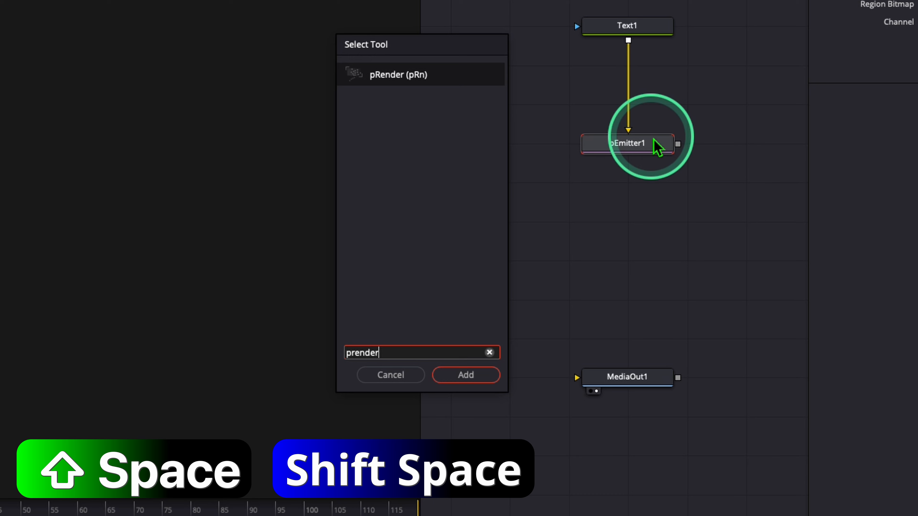
{"action": "key", "text": "Return"}
{"action": "left_click_drag", "start_coordinate": [748, 146], "coordinate": [618, 280]}
{"action": "left_click_drag", "start_coordinate": [669, 261], "coordinate": [691, 313]}
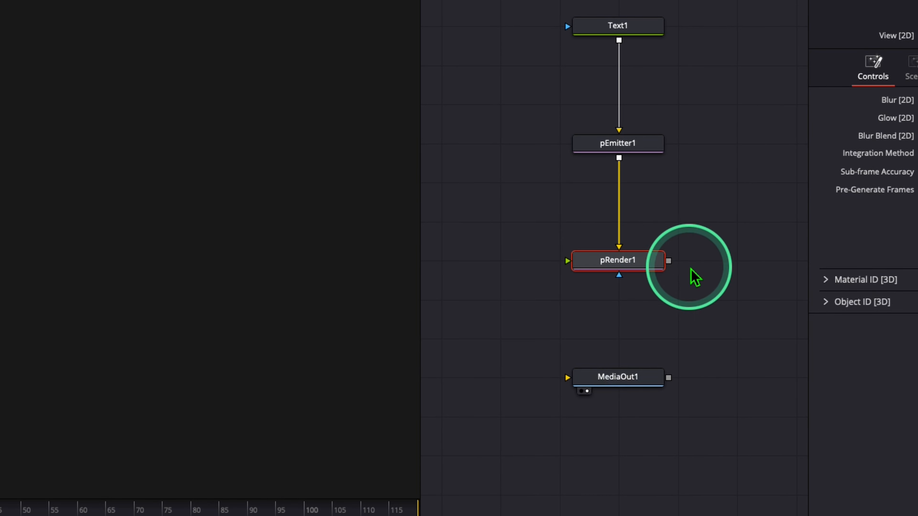
{"action": "left_click_drag", "start_coordinate": [669, 261], "coordinate": [636, 380]}
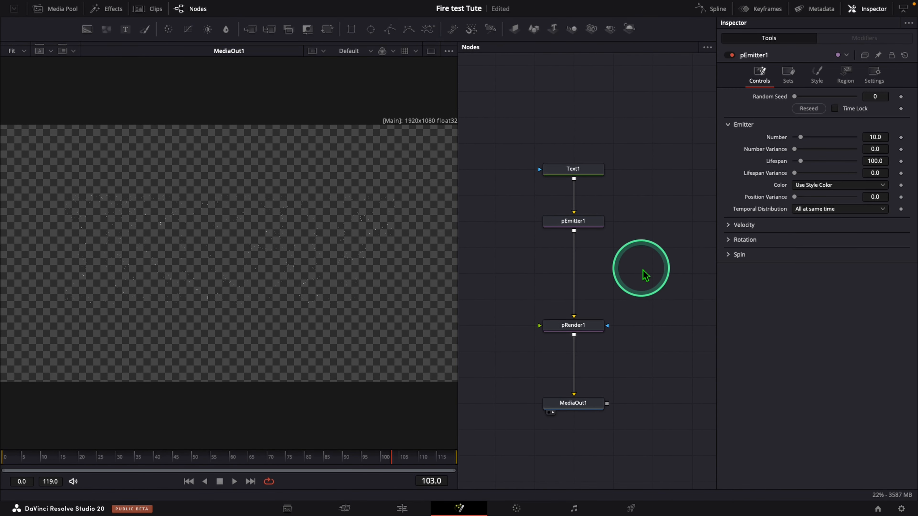
Set the number of particles emitted by pEmitter1 to 8000.
{"action": "left_click", "coordinate": [603, 224]}
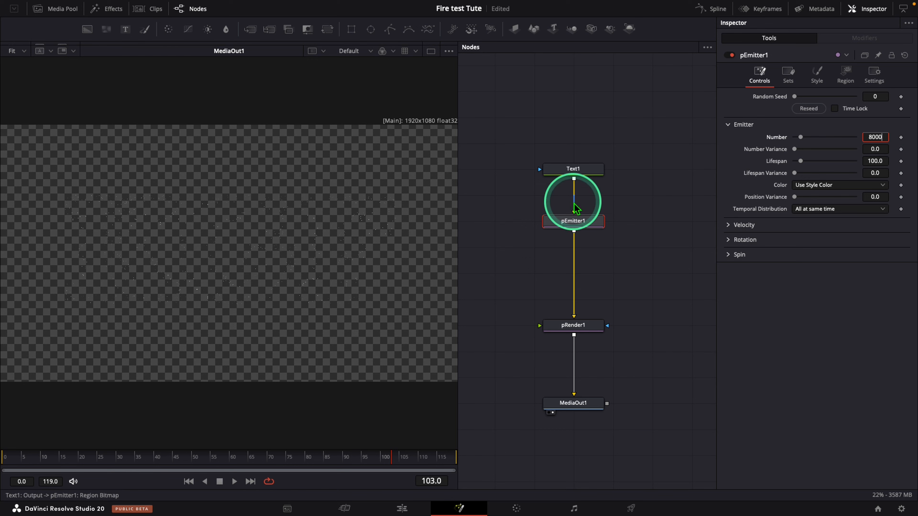
{"action": "left_click", "coordinate": [642, 261]}
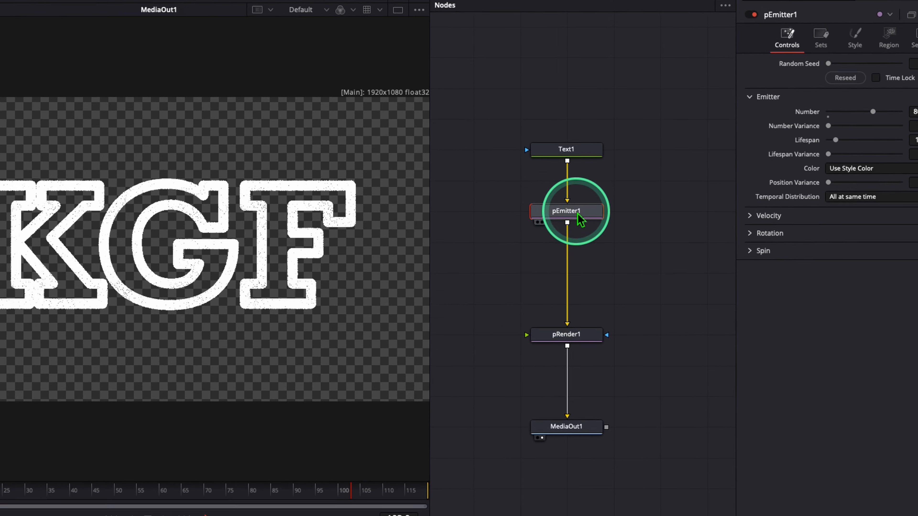
Insert a pDirectionalForce node between pEmitter1 and pRender1 and set its direction to 60.
{"action": "key", "text": "shift+space"}
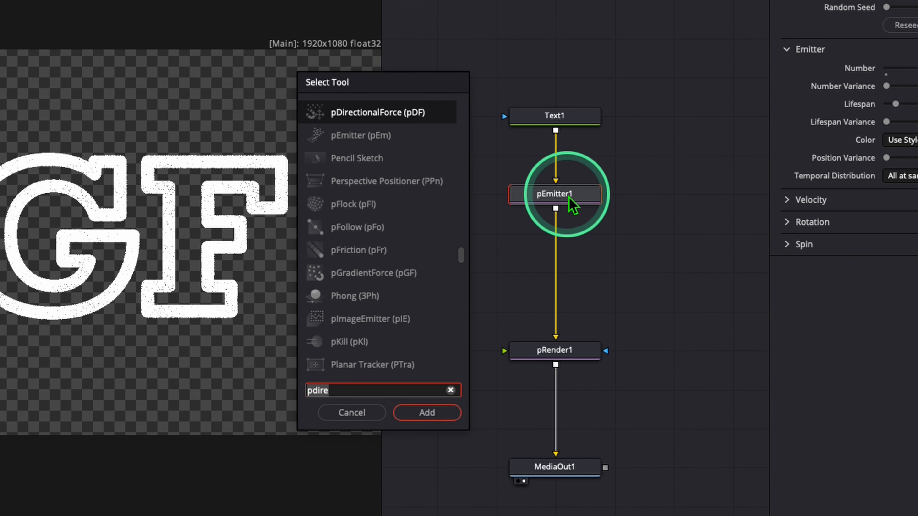
{"action": "type", "text": "pd"}
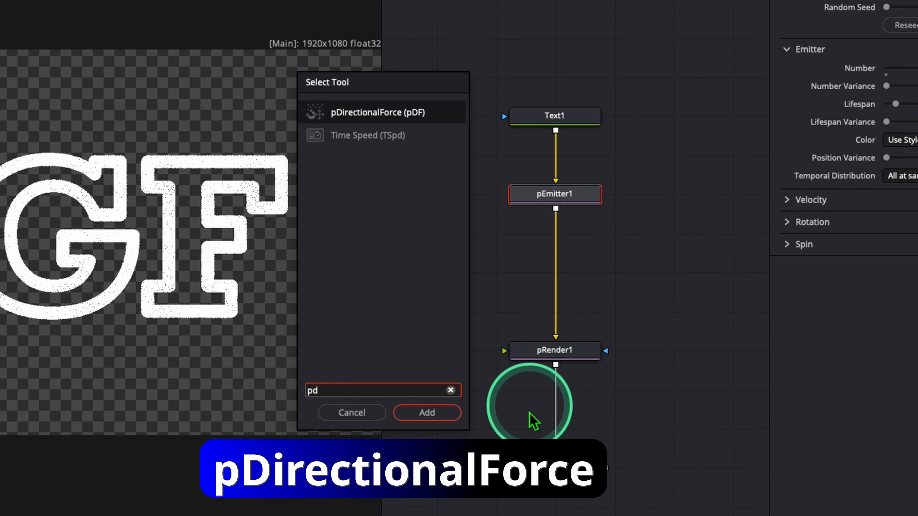
{"action": "left_click", "coordinate": [448, 415]}
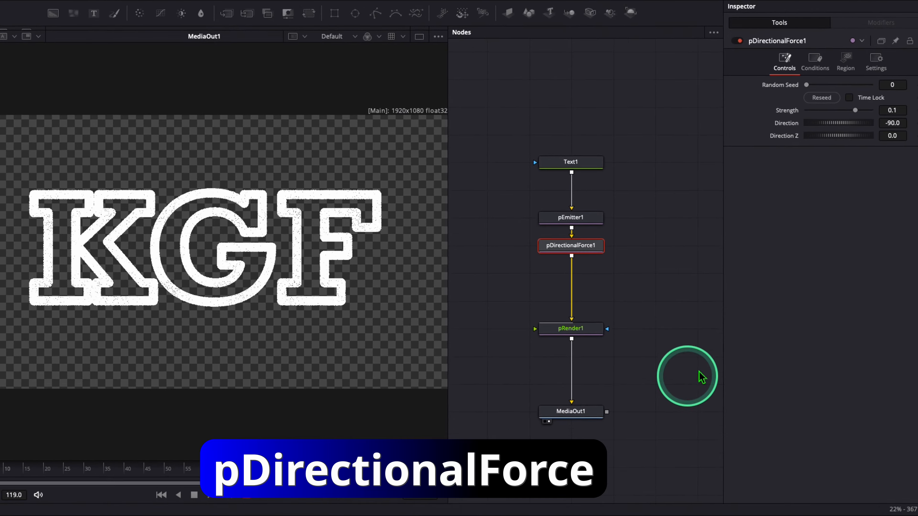
{"action": "left_click_drag", "start_coordinate": [556, 238], "coordinate": [556, 280]}
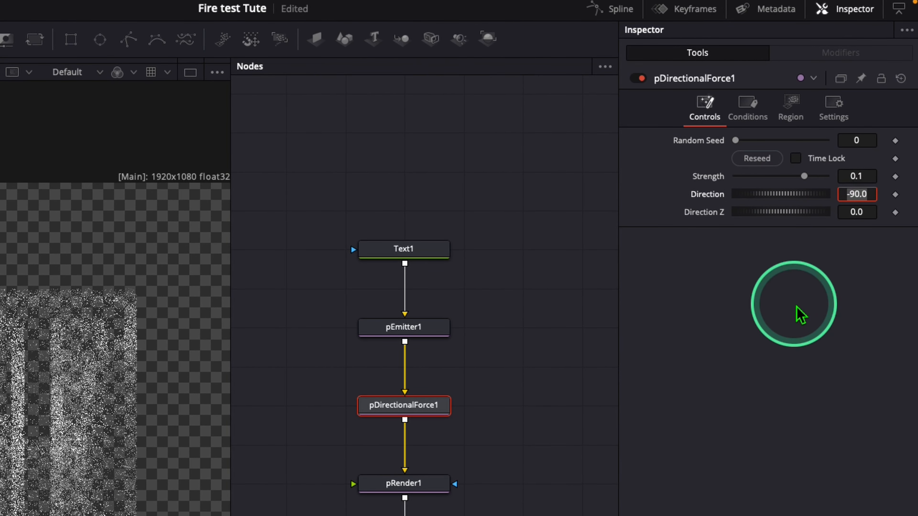
{"action": "key", "text": "Tab"}
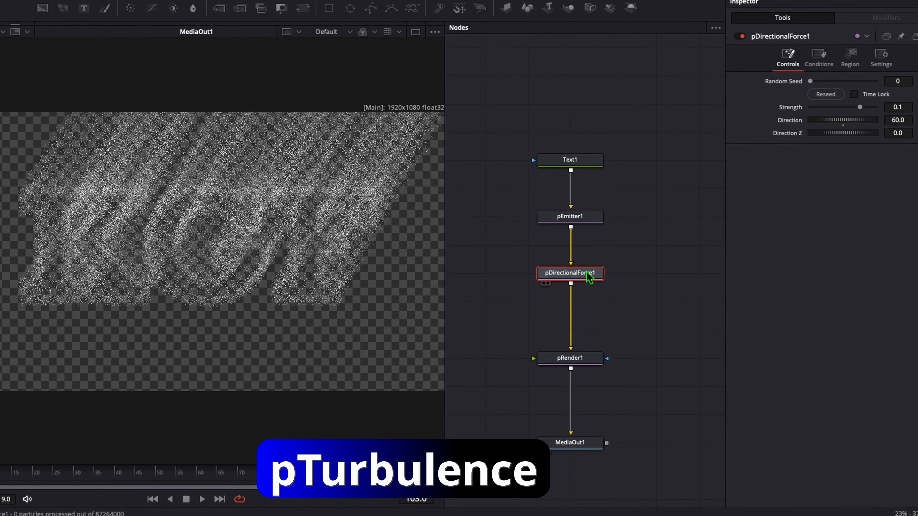
Insert a pTurbulence node between pDirectionalForce1 and pRender1.
{"action": "key", "text": "shift+space"}
{"action": "type", "text": "pd"}
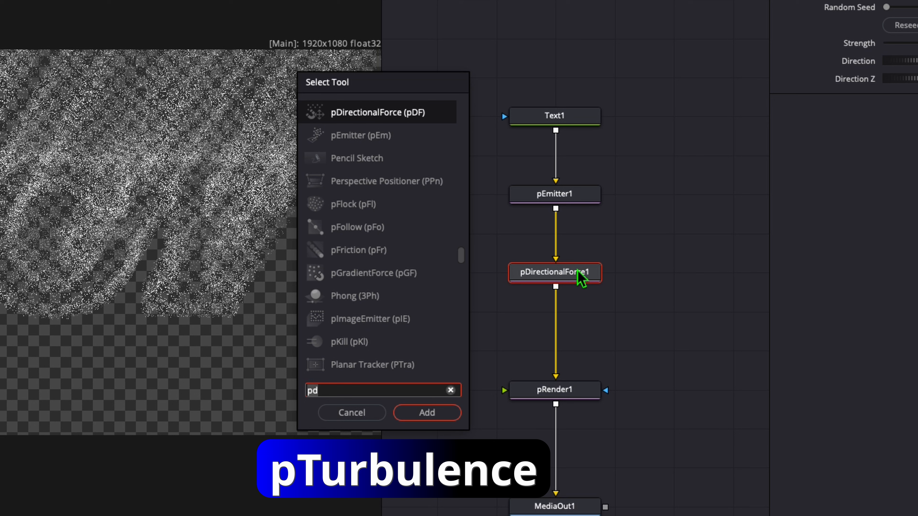
{"action": "key", "text": "BackSpace"}
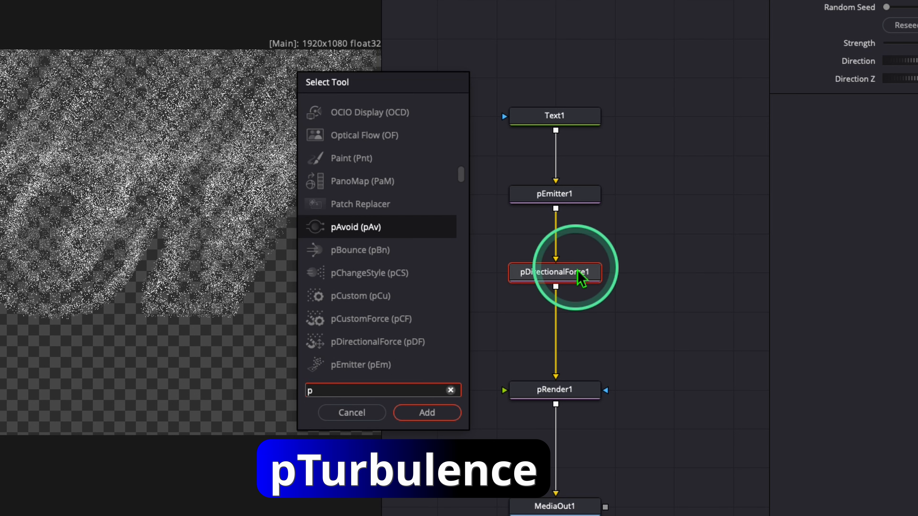
{"action": "type", "text": "tu"}
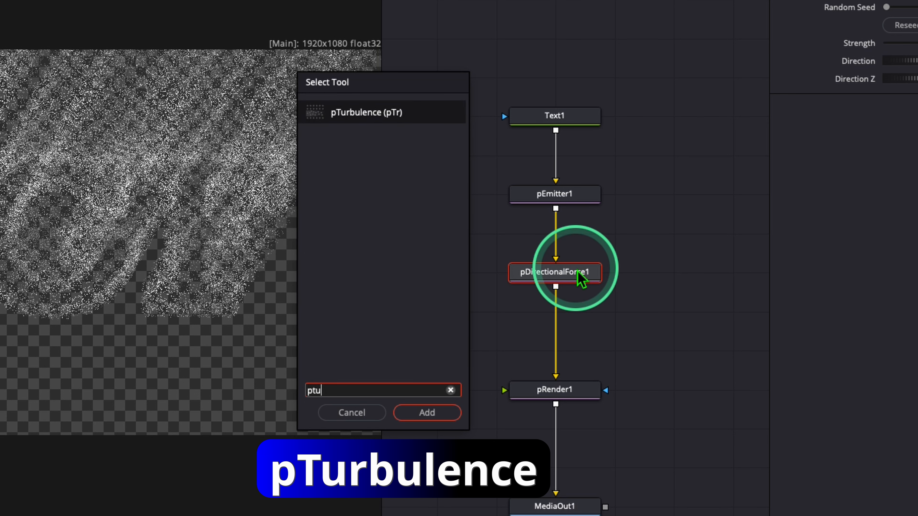
{"action": "type", "text": "r"}
{"action": "key", "text": "Return"}
{"action": "left_click", "coordinate": [810, 108]}
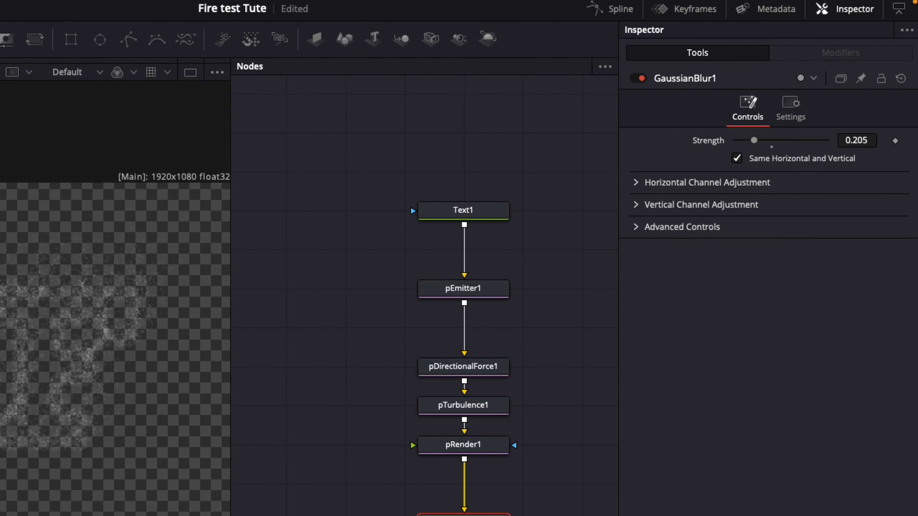
Add a Background node and connect its output to GaussianBlur1's output so they merge before MediaOut1.
{"action": "left_click", "coordinate": [613, 456]}
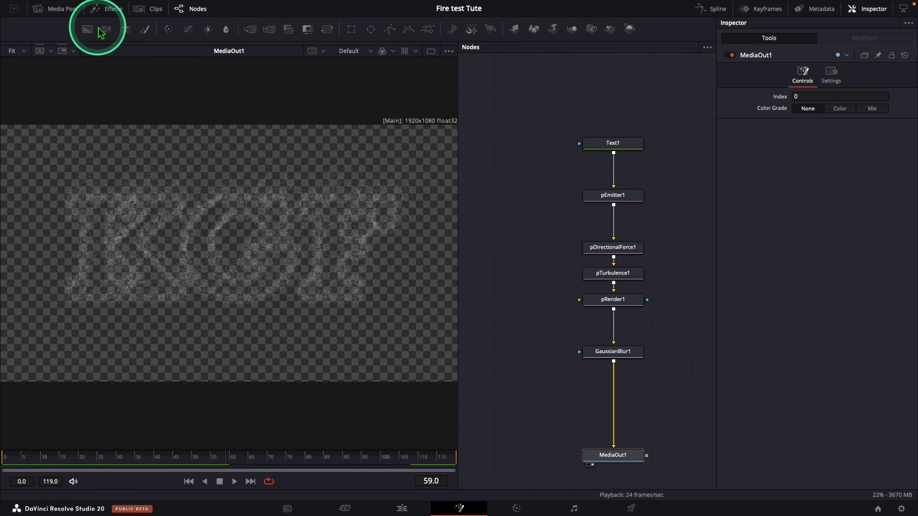
{"action": "left_click_drag", "start_coordinate": [90, 28], "coordinate": [91, 29]}
{"action": "left_click_drag", "start_coordinate": [415, 323], "coordinate": [511, 420]}
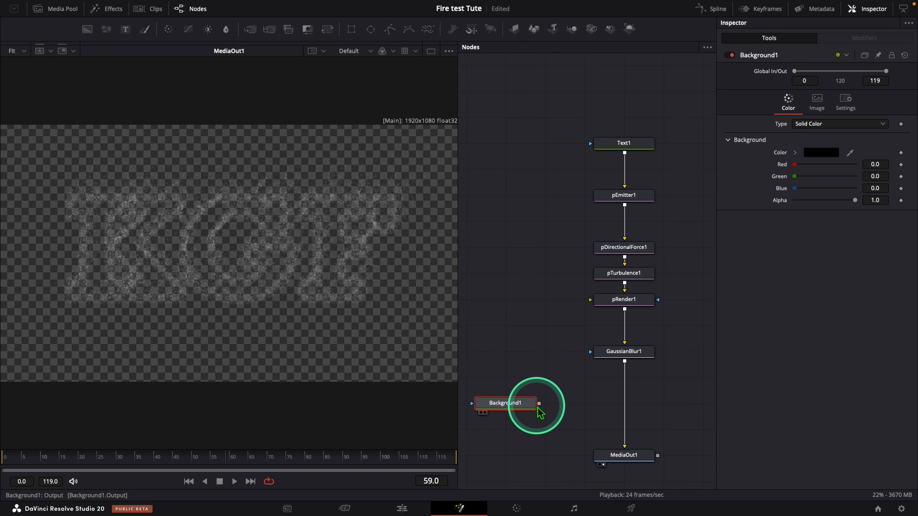
{"action": "left_click_drag", "start_coordinate": [539, 404], "coordinate": [563, 423]}
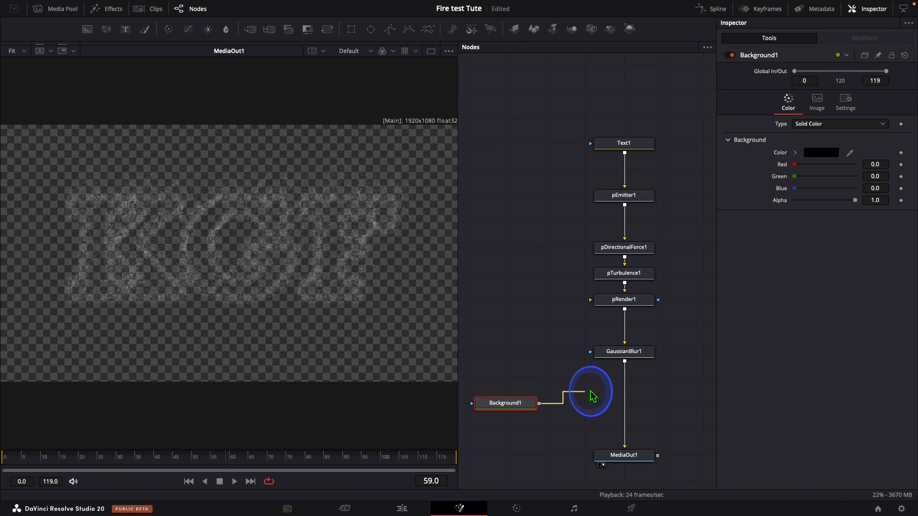
{"action": "left_click_drag", "start_coordinate": [593, 396], "coordinate": [627, 369]}
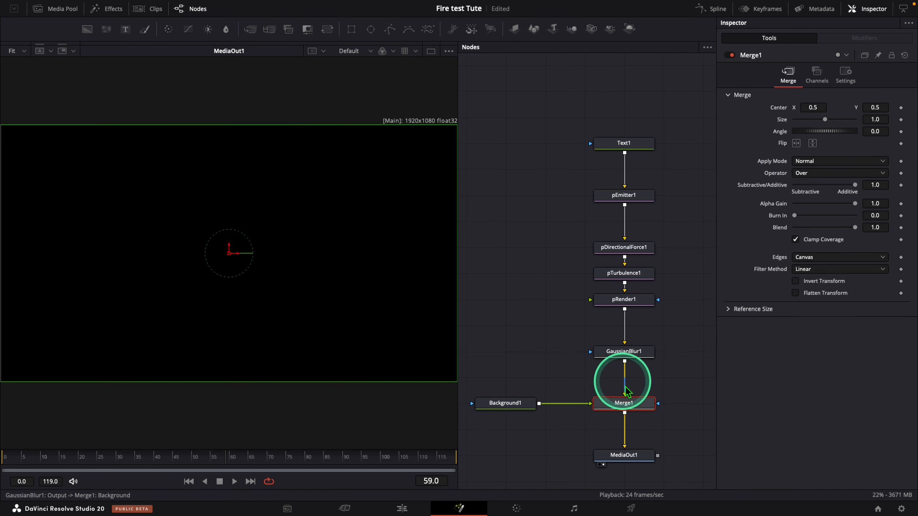
Swap the inputs of Merge1 so the particles sit over the black background, and play the animation from the start.
{"action": "right_click", "coordinate": [625, 408]}
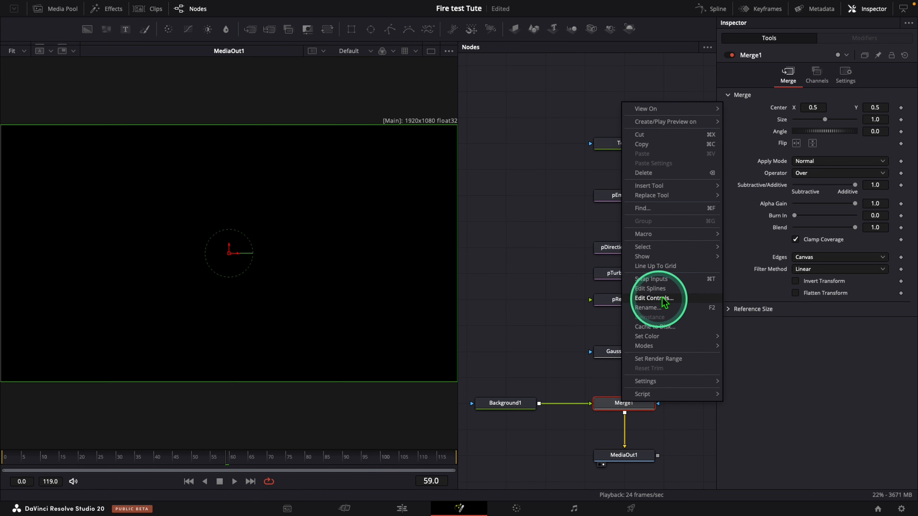
{"action": "left_click", "coordinate": [668, 281]}
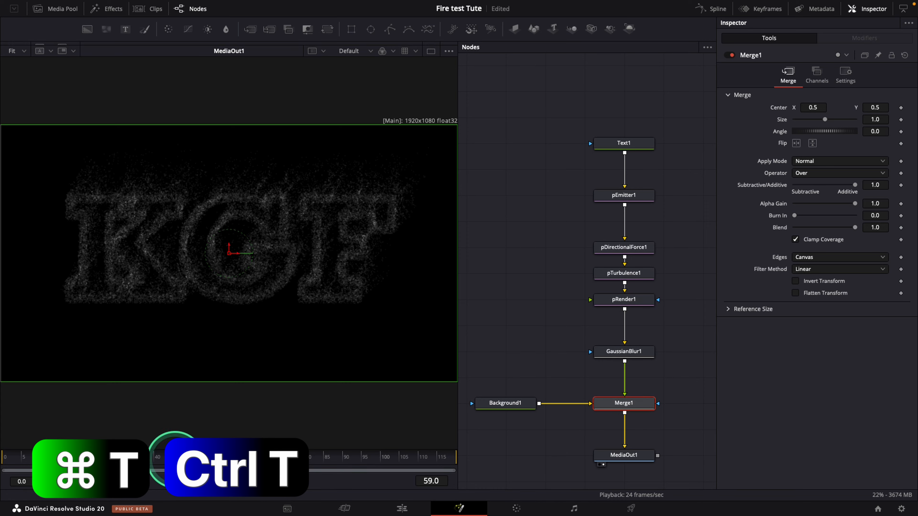
{"action": "left_click", "coordinate": [5, 458]}
{"action": "key", "text": "space"}
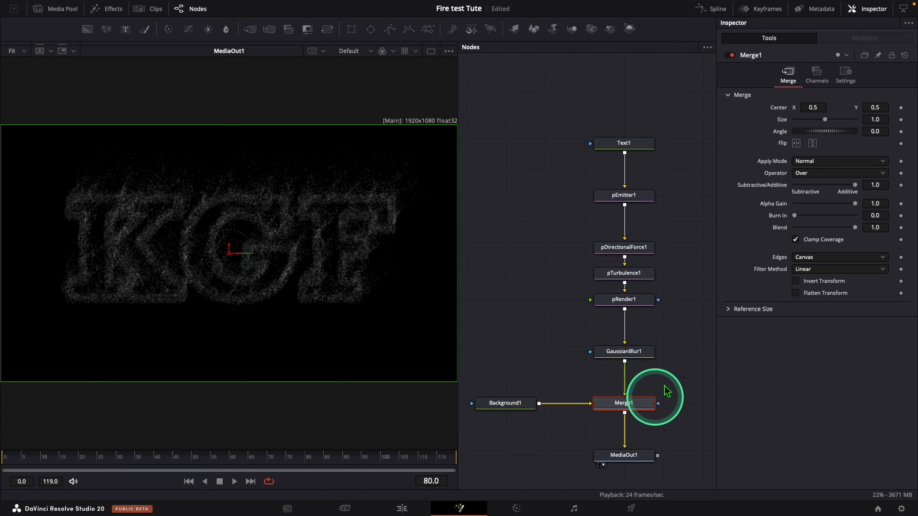
Move the nodes from Text1 through GaussianBlur1 up to make room, and add a separate FastNoise node beside them.
{"action": "left_click_drag", "start_coordinate": [685, 348], "coordinate": [559, 129]}
{"action": "left_click_drag", "start_coordinate": [631, 143], "coordinate": [634, 117]}
{"action": "left_click", "coordinate": [546, 344]}
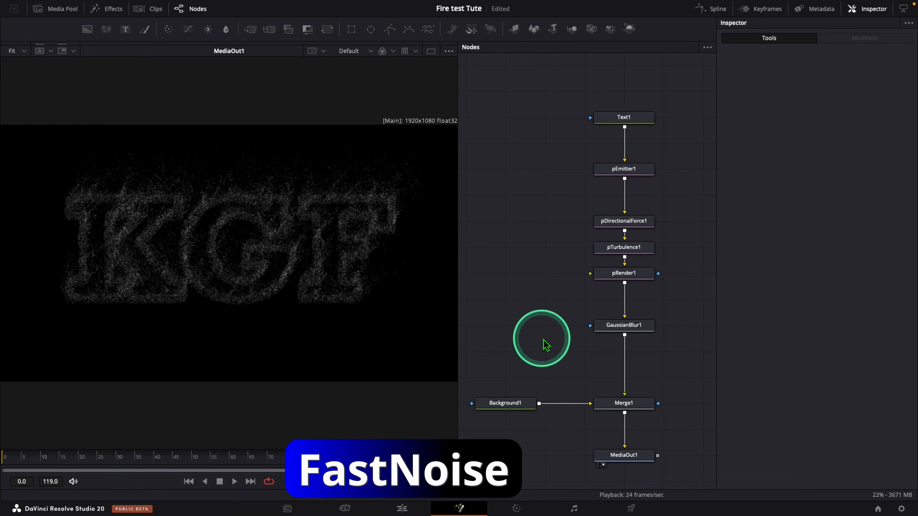
{"action": "left_click_drag", "start_coordinate": [106, 29], "coordinate": [513, 303]}
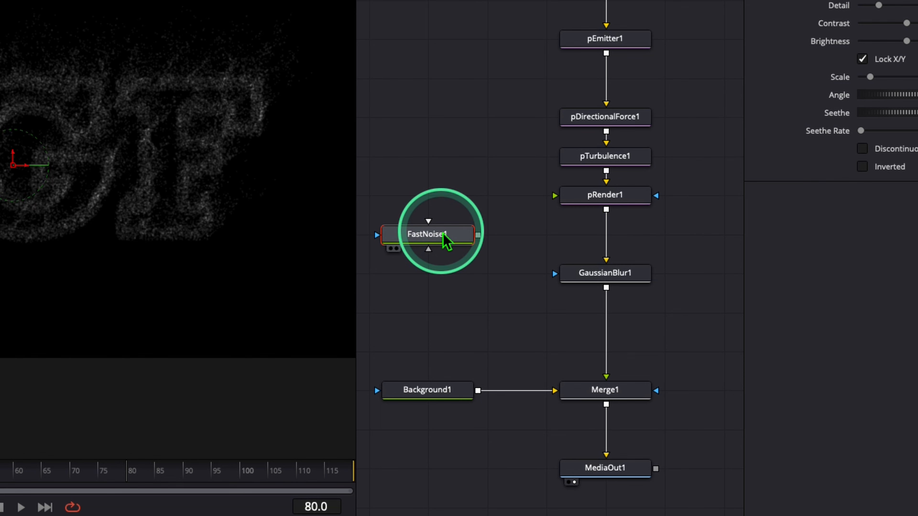
Add a Glow node after FastNoise1, place it beneath, and merge its output with GaussianBlur1's output.
{"action": "key", "text": "shift+space"}
{"action": "type", "text": "glow"}
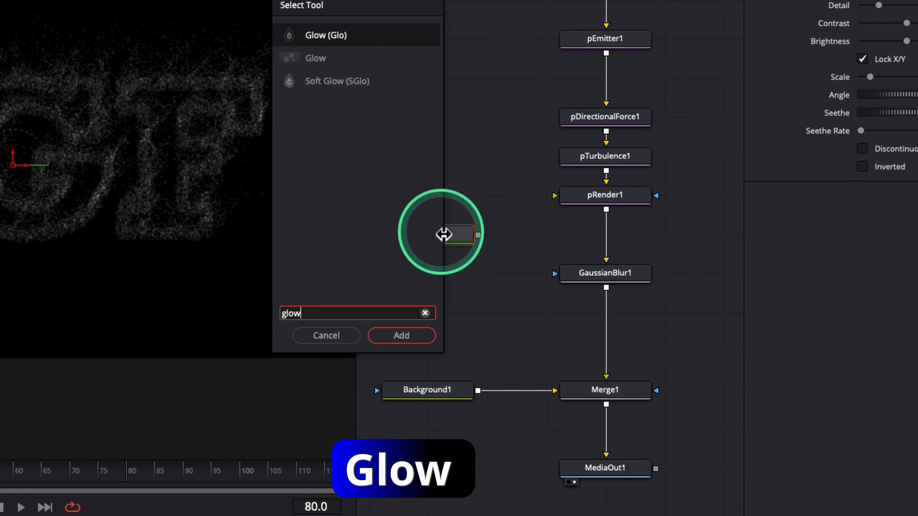
{"action": "key", "text": "Return"}
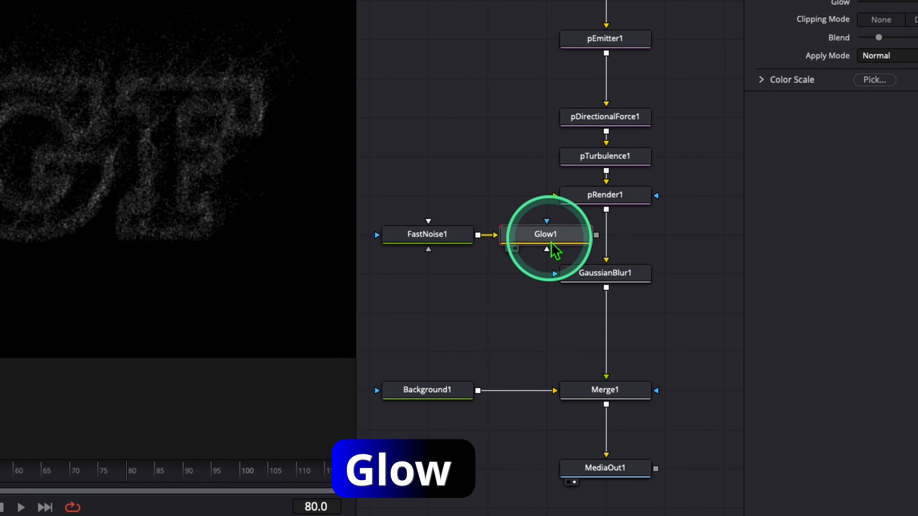
{"action": "left_click_drag", "start_coordinate": [550, 240], "coordinate": [445, 342]}
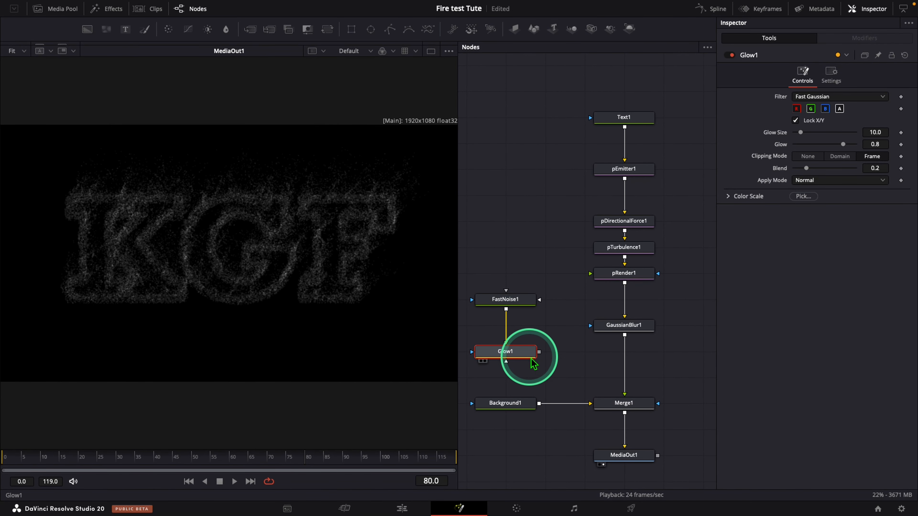
{"action": "left_click_drag", "start_coordinate": [540, 354], "coordinate": [624, 329]}
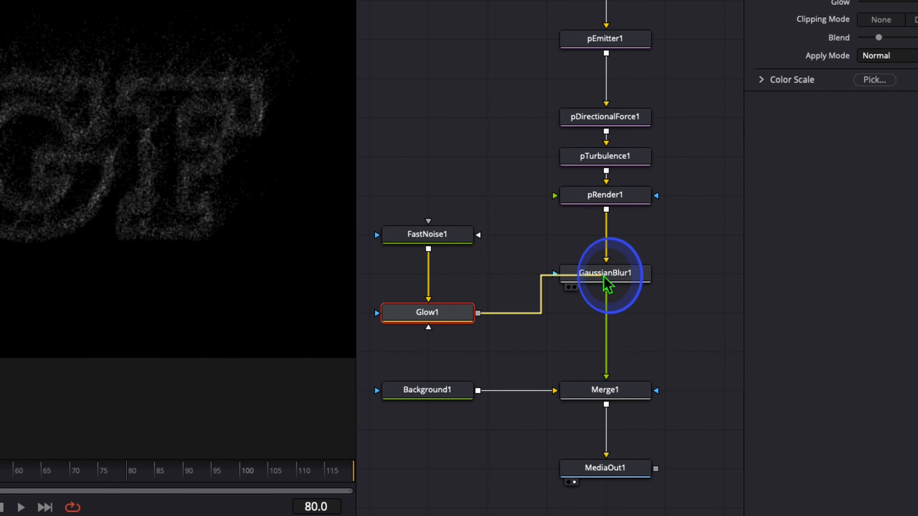
{"action": "left_click_drag", "start_coordinate": [604, 278], "coordinate": [602, 321]}
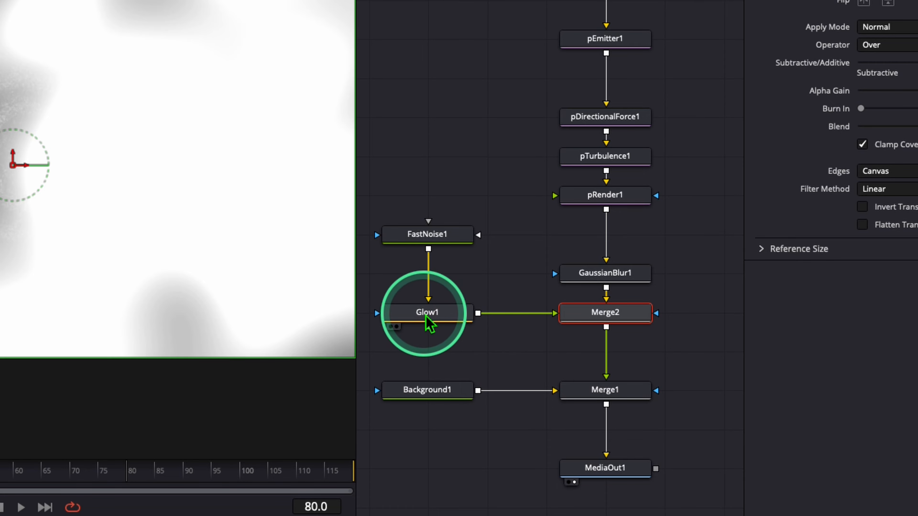
Set FastNoise1's detail to 10, contrast to 0.48, brightness to -0.2, scale to 20 and seethe rate to 0.52.
{"action": "left_click", "coordinate": [437, 241]}
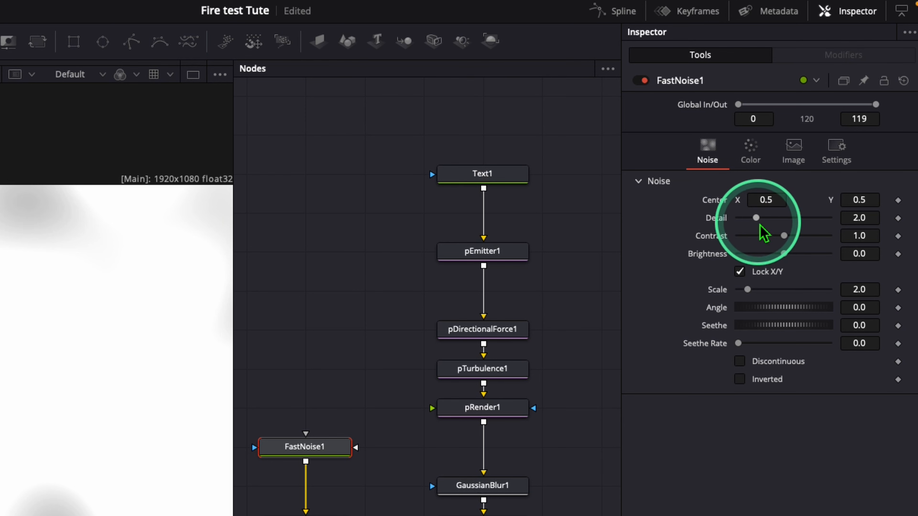
{"action": "left_click_drag", "start_coordinate": [757, 218], "coordinate": [855, 221]}
{"action": "left_click_drag", "start_coordinate": [784, 253], "coordinate": [763, 239]}
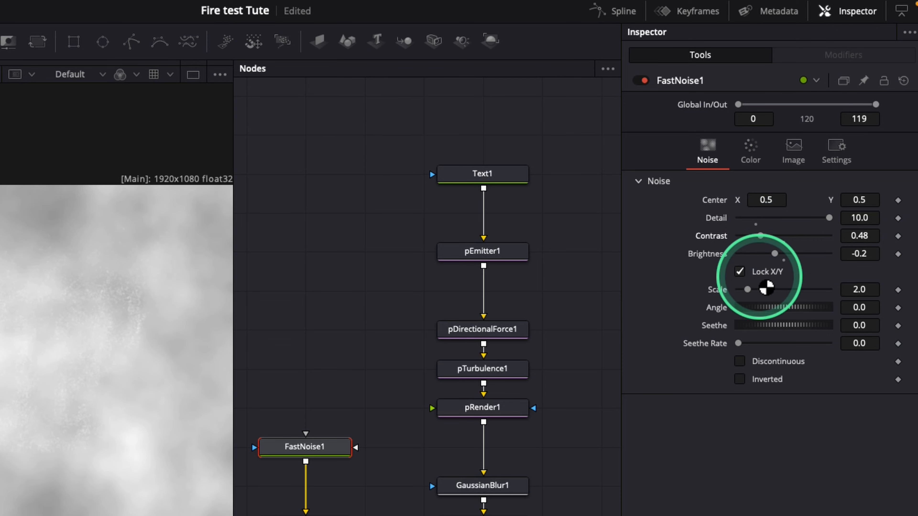
{"action": "left_click_drag", "start_coordinate": [752, 292], "coordinate": [830, 307]}
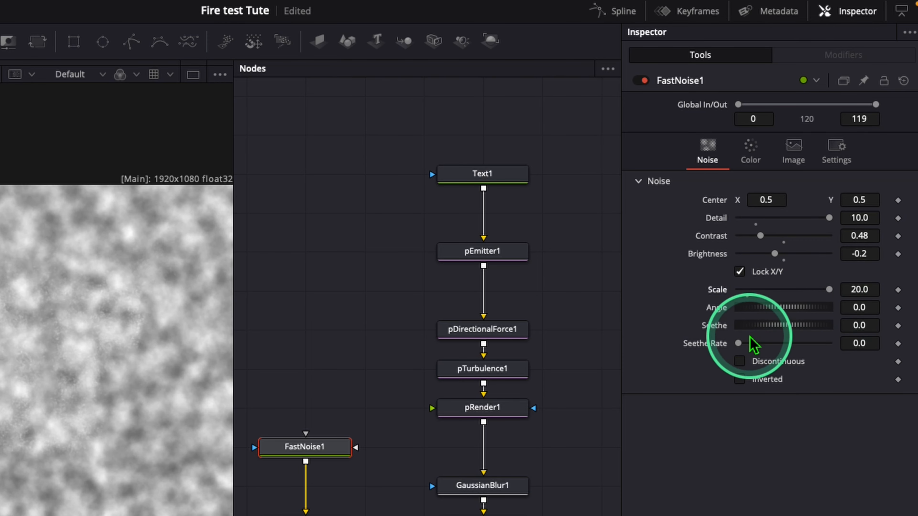
{"action": "left_click_drag", "start_coordinate": [750, 342], "coordinate": [799, 368]}
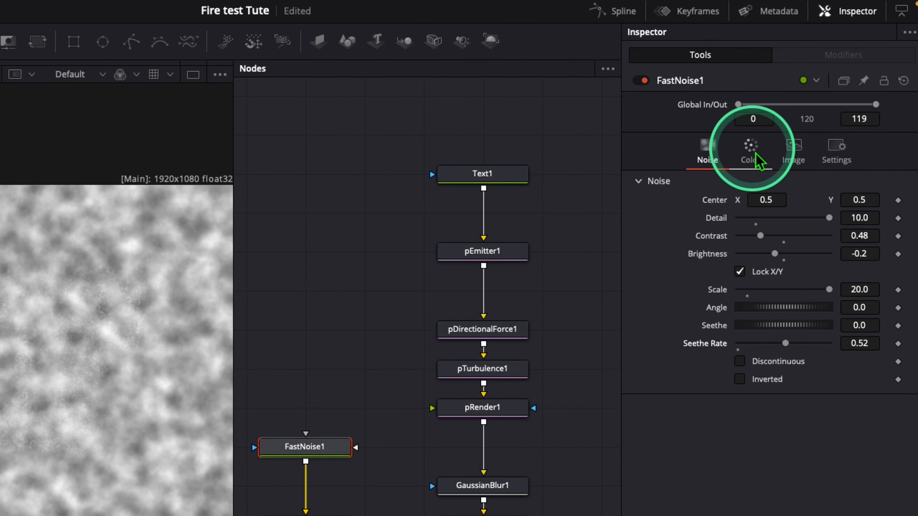
Switch FastNoise1's color type to Gradient and make the first gradient stop pure red.
{"action": "left_click", "coordinate": [751, 156]}
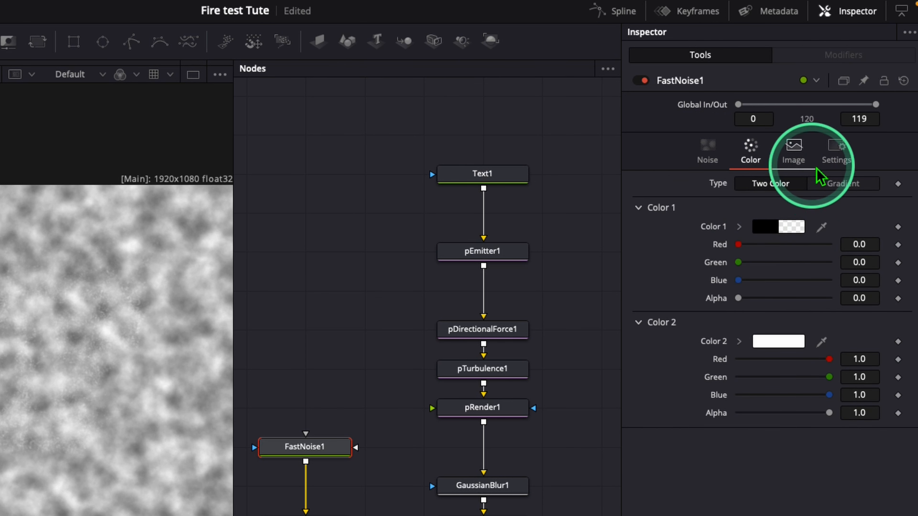
{"action": "left_click", "coordinate": [831, 191]}
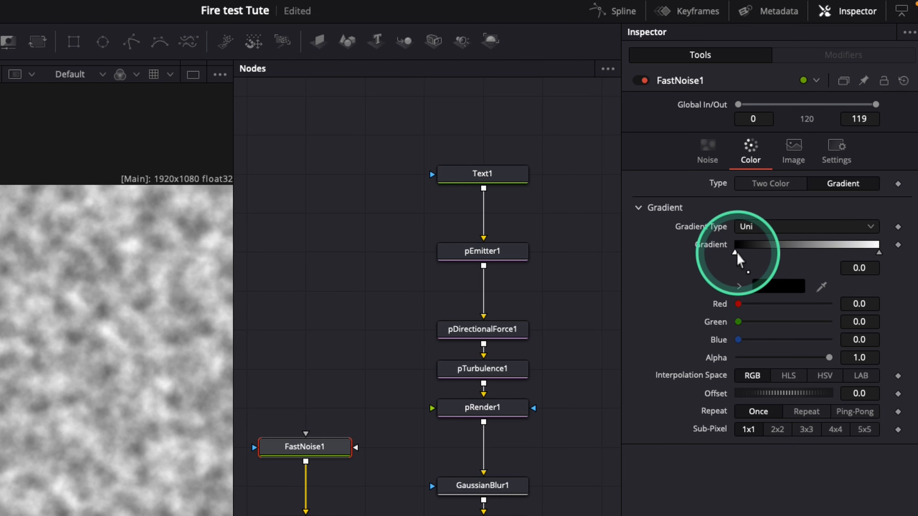
{"action": "left_click", "coordinate": [741, 286]}
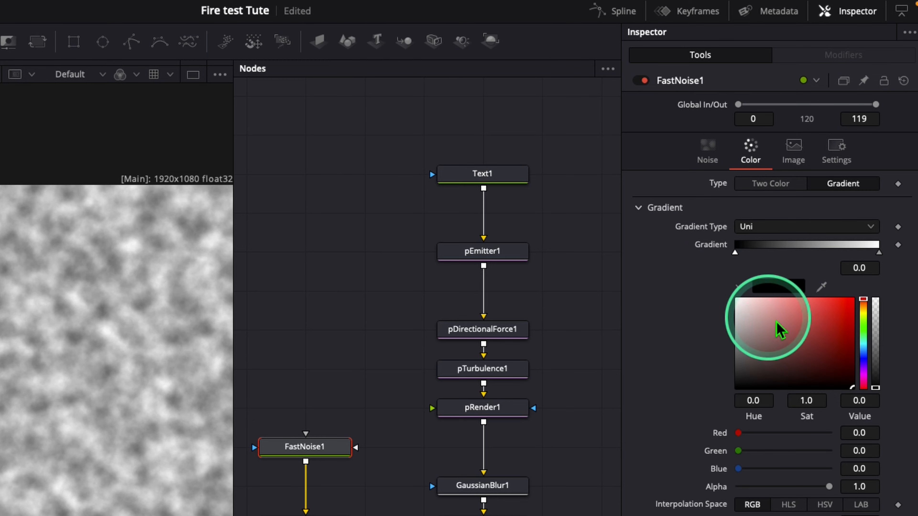
{"action": "left_click_drag", "start_coordinate": [779, 328], "coordinate": [853, 299]}
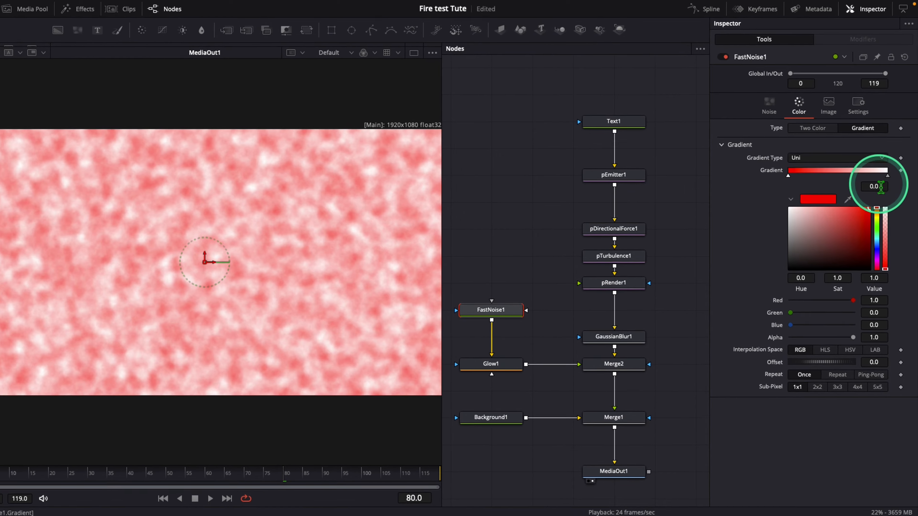
Set the red gradient stop's position to 0.3 and color the end stop yellow with a hue of 0.168.
{"action": "double_click", "coordinate": [880, 181]}
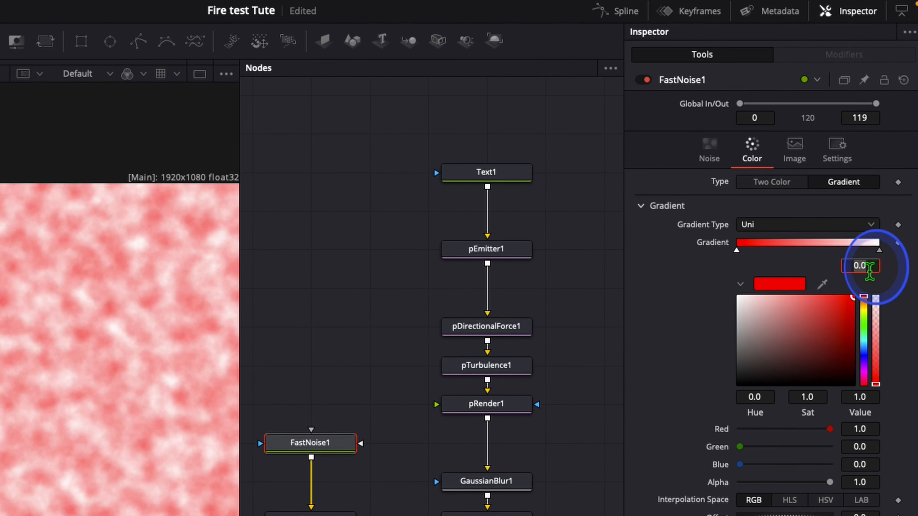
{"action": "type", "text": "0.3"}
{"action": "key", "text": "Tab"}
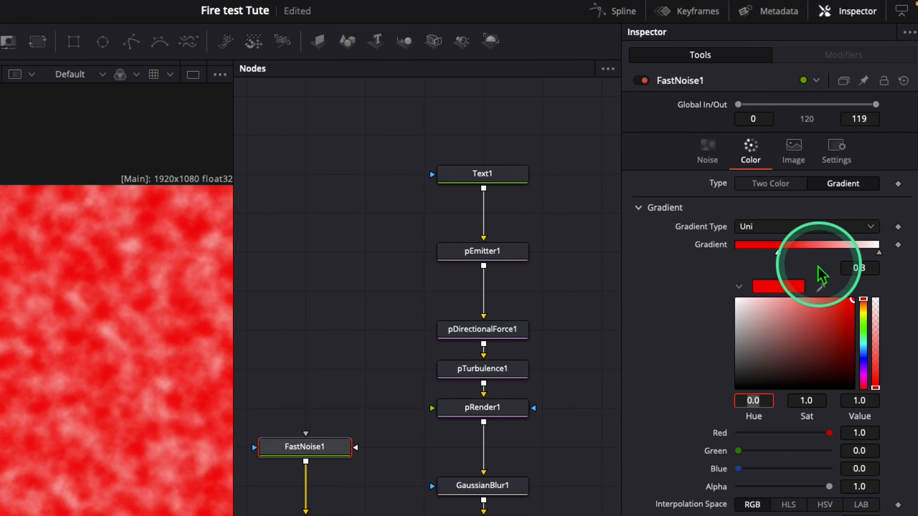
{"action": "left_click", "coordinate": [879, 252]}
{"action": "mouse_move", "coordinate": [864, 319]}
{"action": "left_mouse_down"}
{"action": "mouse_move", "coordinate": [867, 305]}
{"action": "mouse_move", "coordinate": [867, 318]}
{"action": "mouse_move", "coordinate": [850, 312]}
{"action": "mouse_move", "coordinate": [859, 298]}
{"action": "mouse_move", "coordinate": [868, 324]}
{"action": "left_mouse_up"}
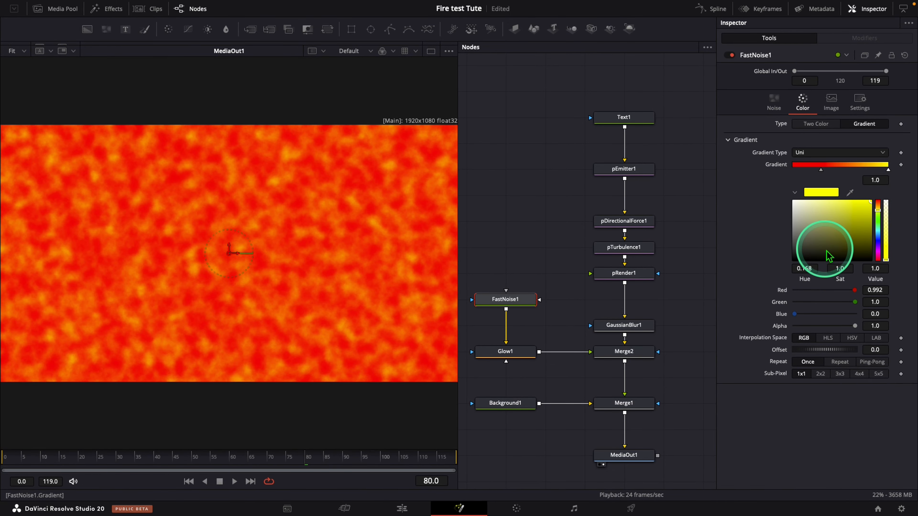
Set Merge2's operator to In and play the animation from the start.
{"action": "left_click", "coordinate": [649, 350]}
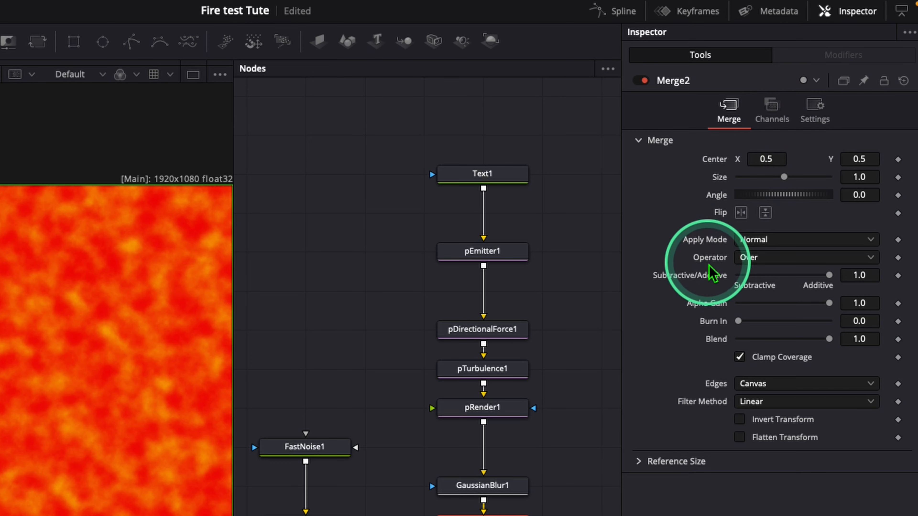
{"action": "left_click", "coordinate": [757, 258]}
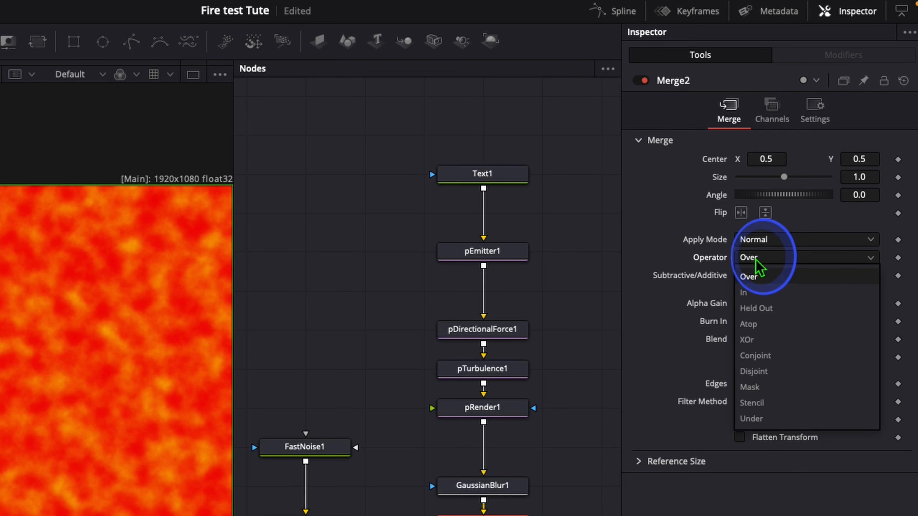
{"action": "left_click", "coordinate": [765, 293]}
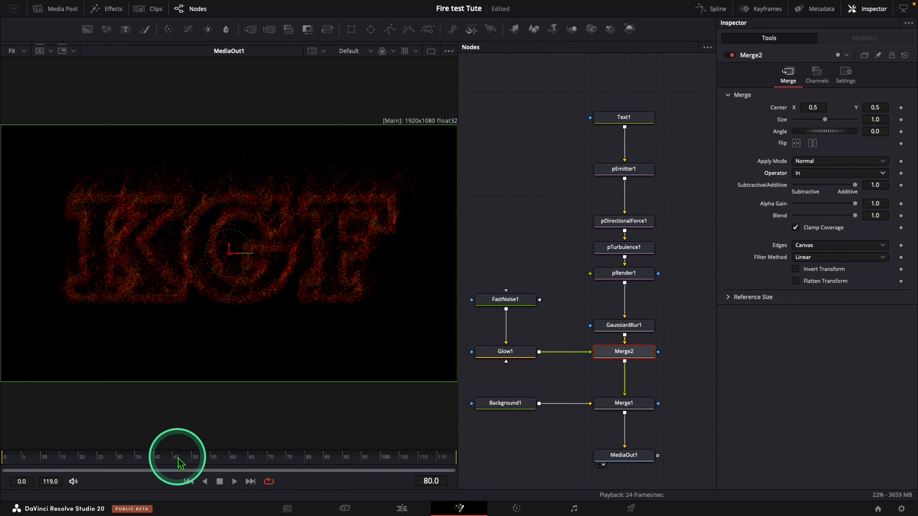
{"action": "left_click", "coordinate": [4, 457]}
{"action": "key", "text": "space"}
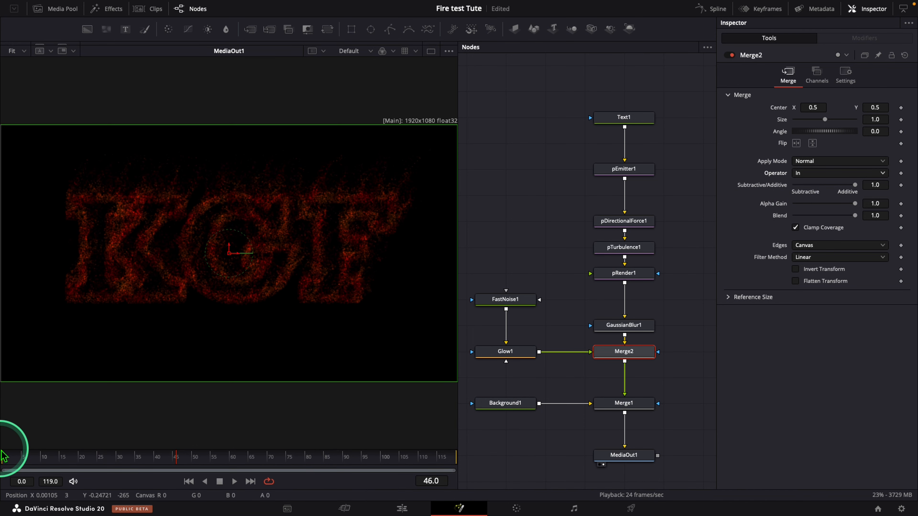
Set Glow1's glow size to 18.9, glow to 0.913 and blend to 0.181.
{"action": "left_click", "coordinate": [505, 353]}
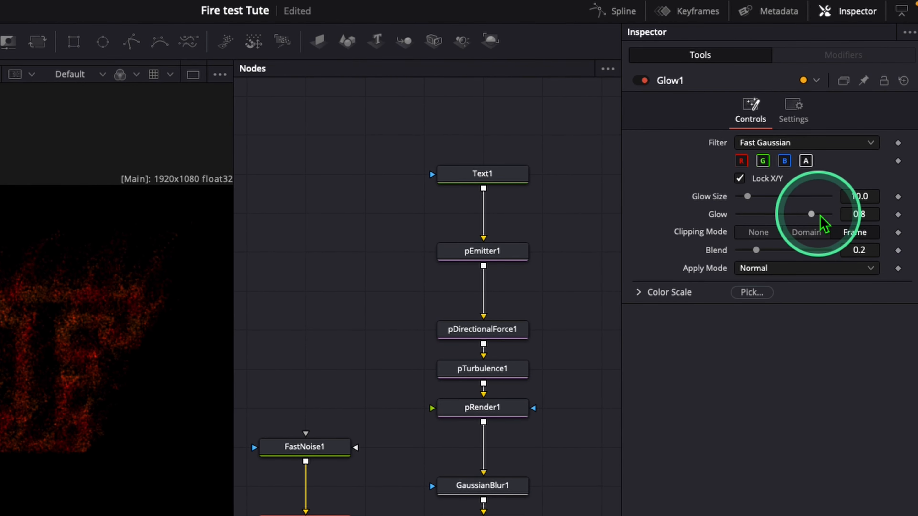
{"action": "left_click_drag", "start_coordinate": [844, 144], "coordinate": [849, 145]}
{"action": "mouse_move", "coordinate": [823, 215]}
{"action": "left_mouse_down"}
{"action": "mouse_move", "coordinate": [804, 215]}
{"action": "mouse_move", "coordinate": [831, 216]}
{"action": "left_mouse_up"}
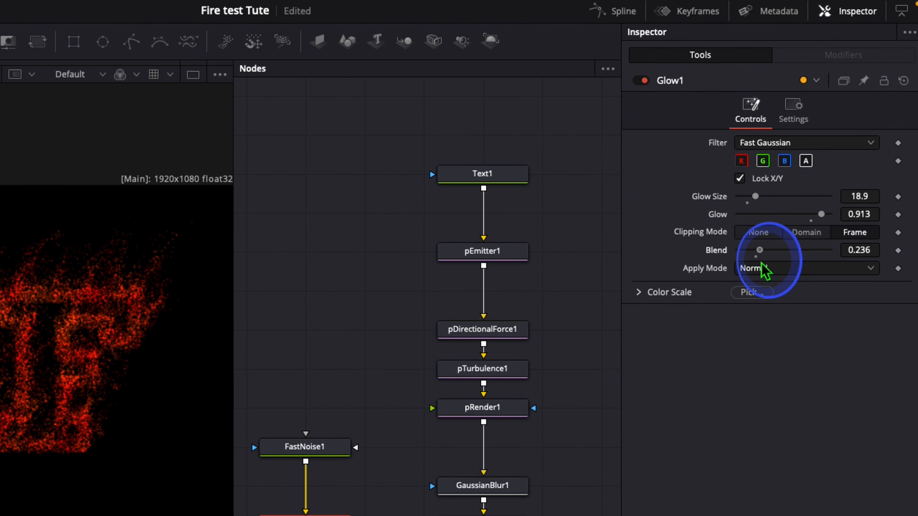
{"action": "left_click_drag", "start_coordinate": [762, 264], "coordinate": [757, 261]}
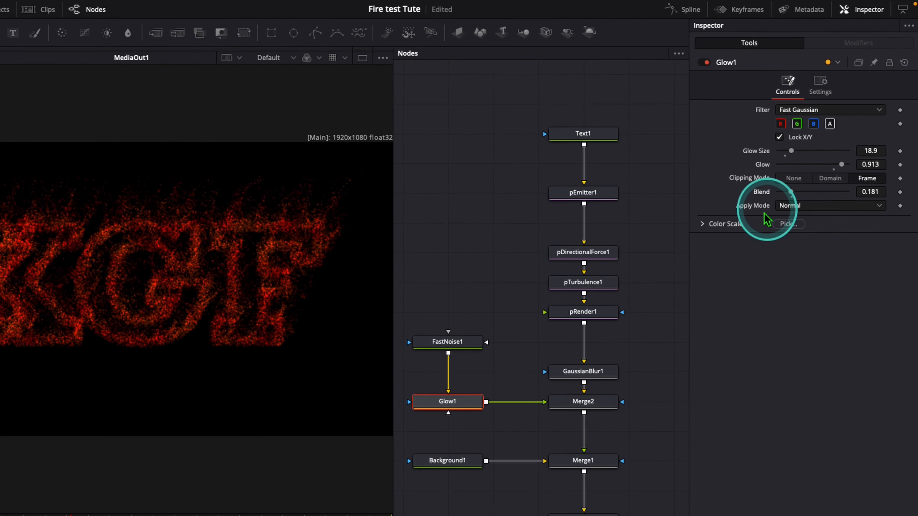
Add a Sharpen node directly after Merge2, between it and Merge1.
{"action": "left_click", "coordinate": [624, 352]}
{"action": "left_click", "coordinate": [672, 386]}
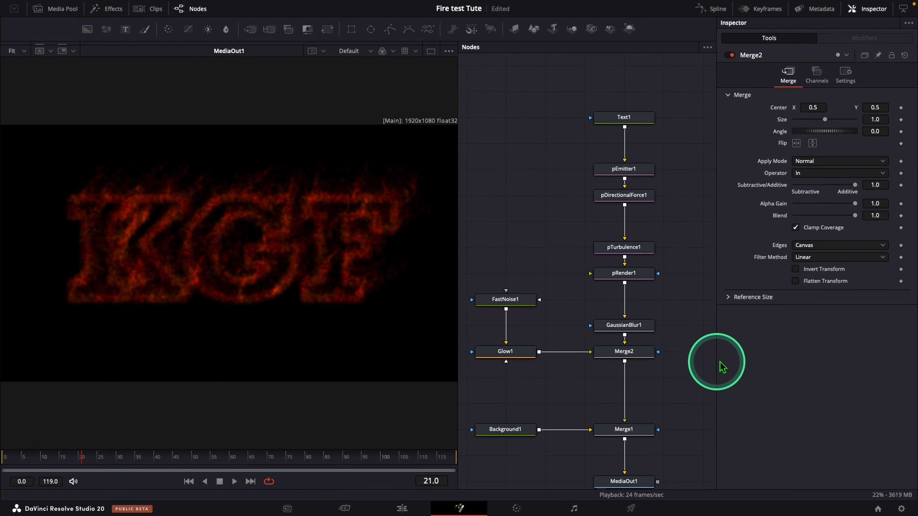
{"action": "left_click", "coordinate": [623, 351]}
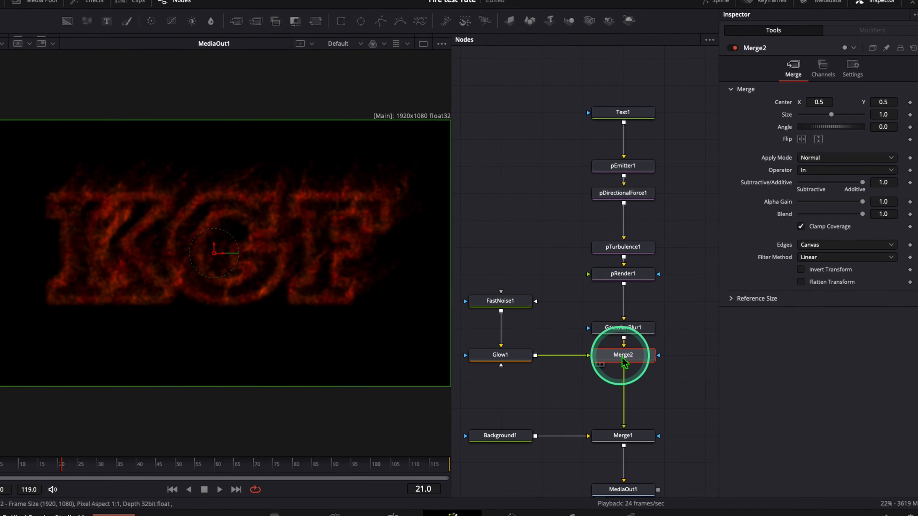
{"action": "key", "text": "shift+space"}
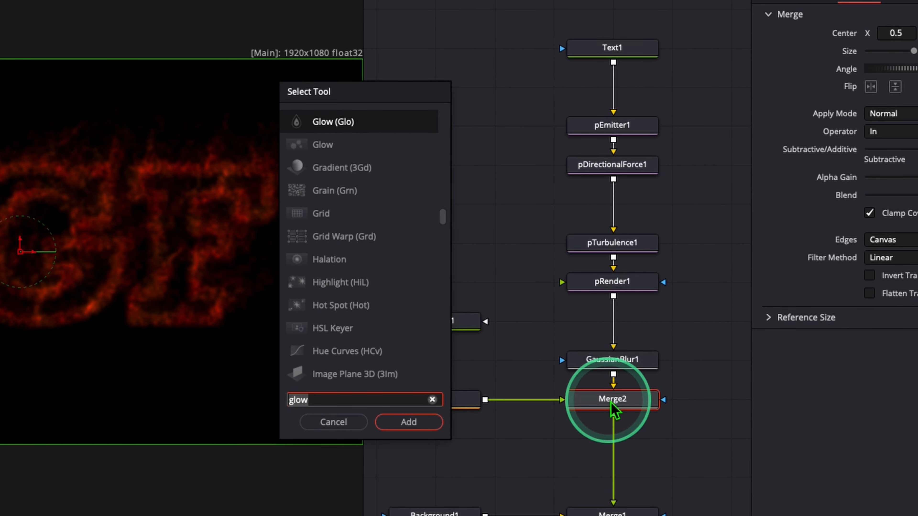
{"action": "type", "text": "shar"}
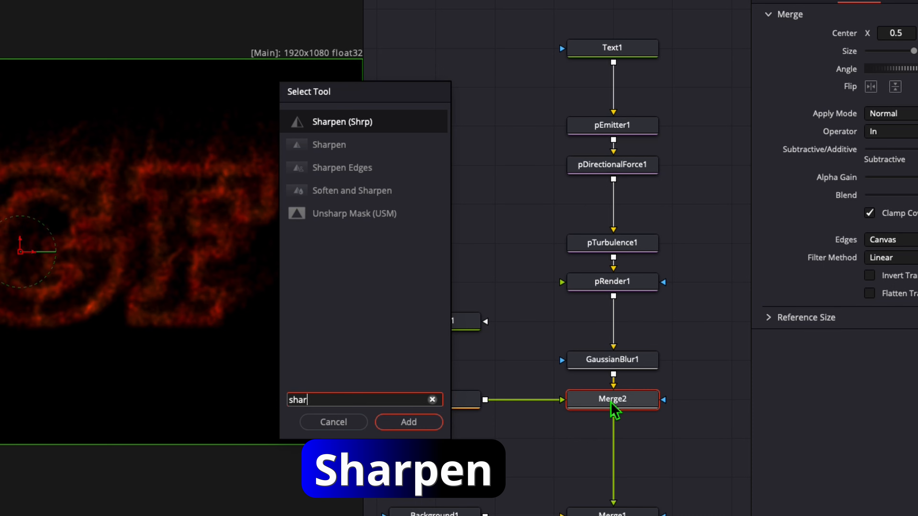
{"action": "key", "text": "Return"}
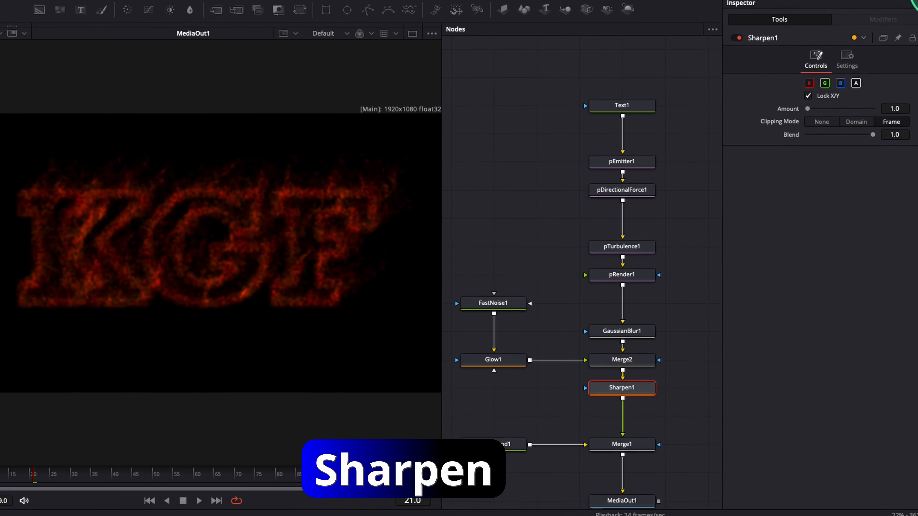
Raise Sharpen1's amount to slightly above 4.7 to make the fire particles crisper.
{"action": "left_click", "coordinate": [917, 185]}
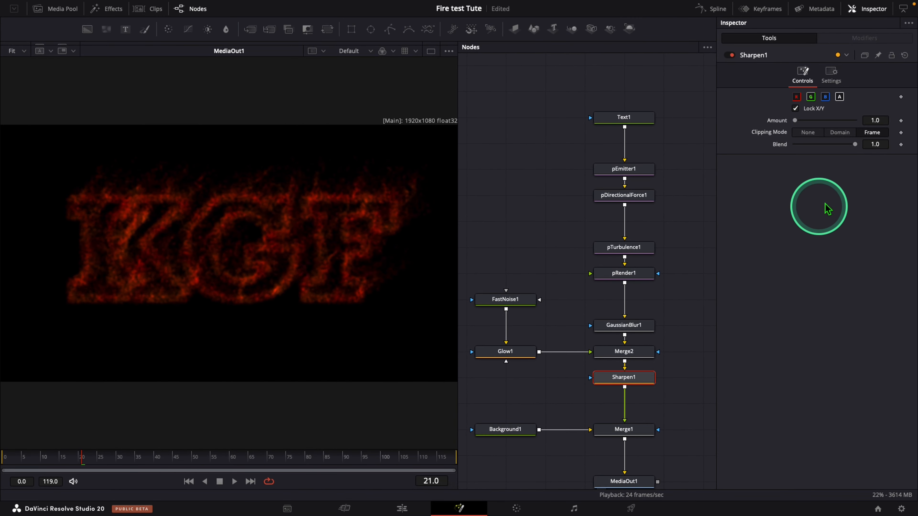
{"action": "left_click_drag", "start_coordinate": [795, 120], "coordinate": [799, 123]}
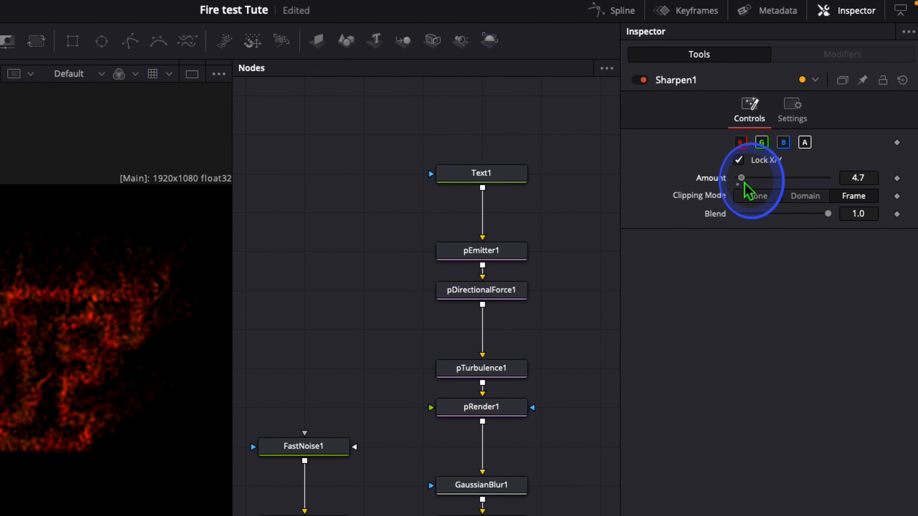
{"action": "left_click_drag", "start_coordinate": [749, 190], "coordinate": [752, 188]}
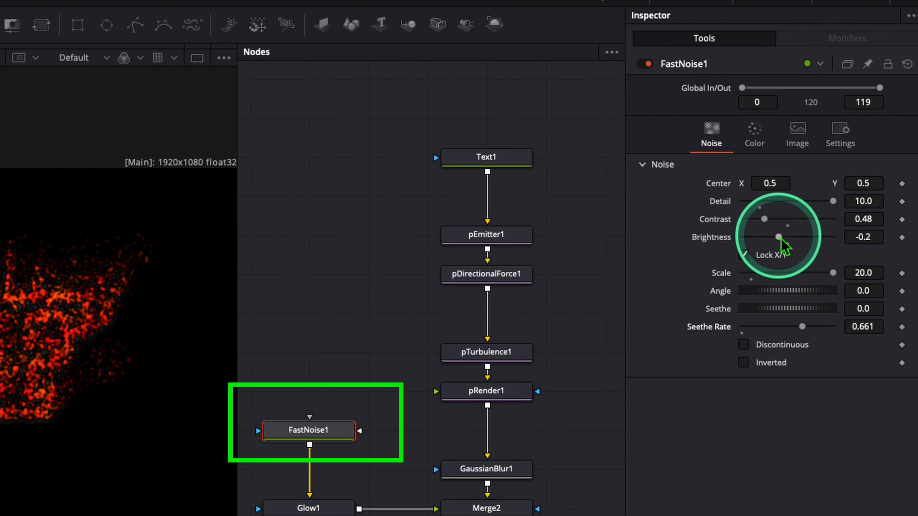
Adjust FastNoise1's brightness to shift the fire colors from deep red toward orange-yellow.
{"action": "left_click_drag", "start_coordinate": [800, 202], "coordinate": [799, 203]}
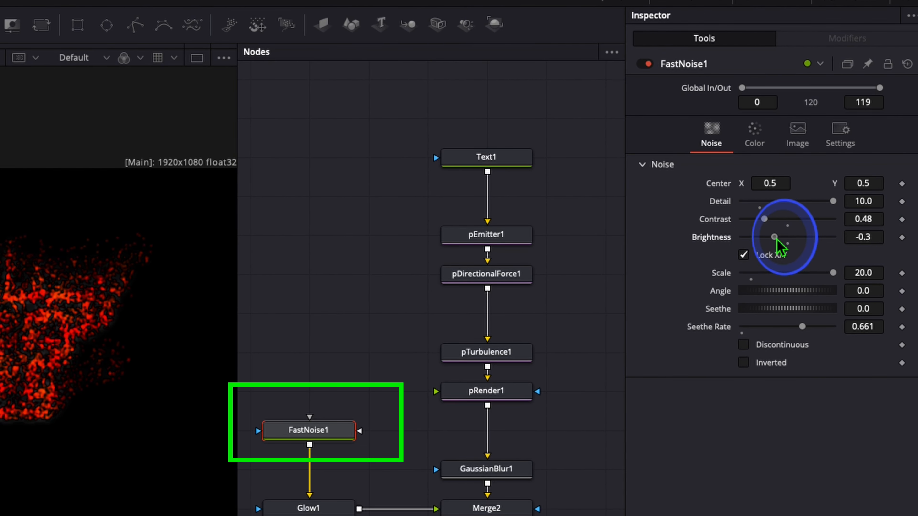
{"action": "mouse_move", "coordinate": [767, 247]}
{"action": "left_mouse_down"}
{"action": "mouse_move", "coordinate": [803, 251]}
{"action": "mouse_move", "coordinate": [781, 247]}
{"action": "left_mouse_up"}
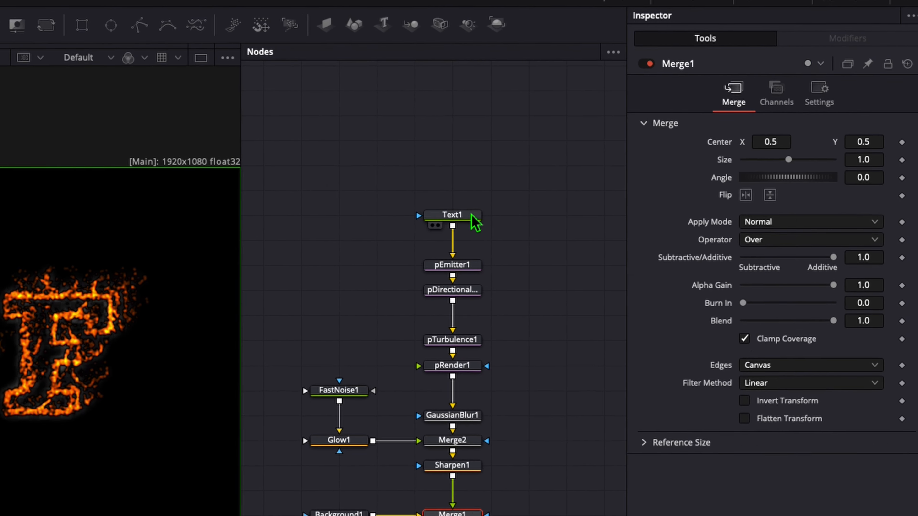
Set Text1's outline thickness to 0.025 and its text size to 0.25.
{"action": "left_click", "coordinate": [612, 157]}
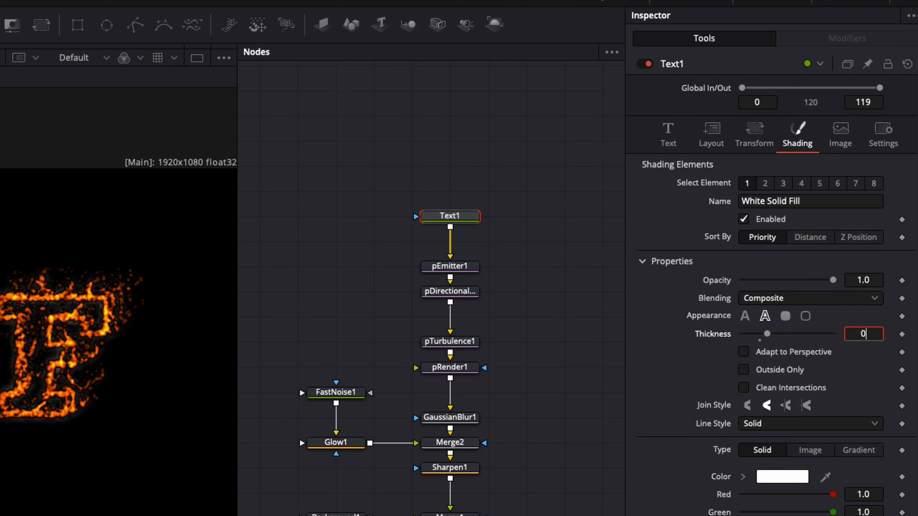
{"action": "type", "text": "0.025"}
{"action": "key", "text": "Tab"}
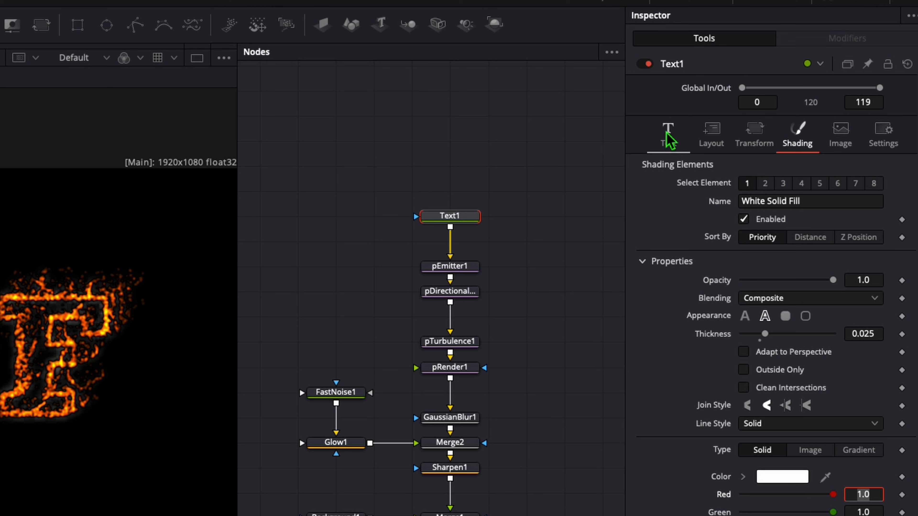
{"action": "left_click", "coordinate": [669, 139]}
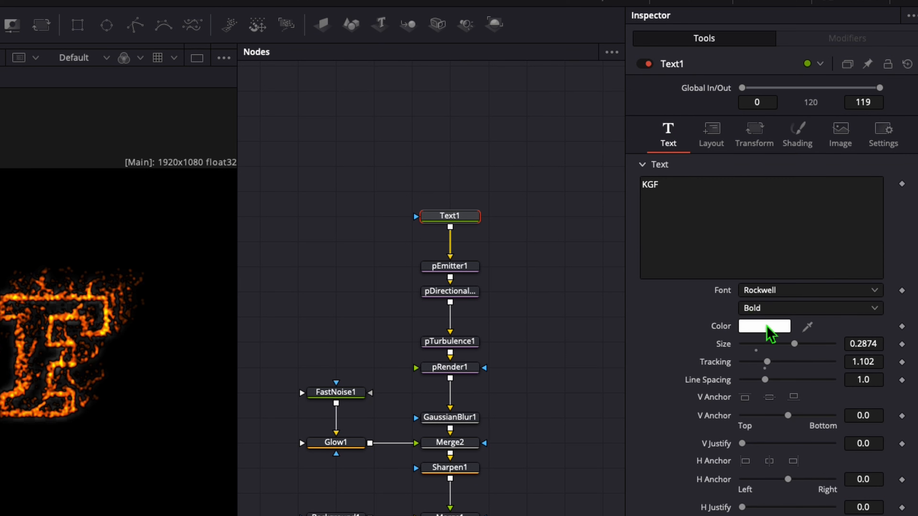
{"action": "left_click", "coordinate": [864, 344]}
{"action": "key", "text": "BackSpace"}
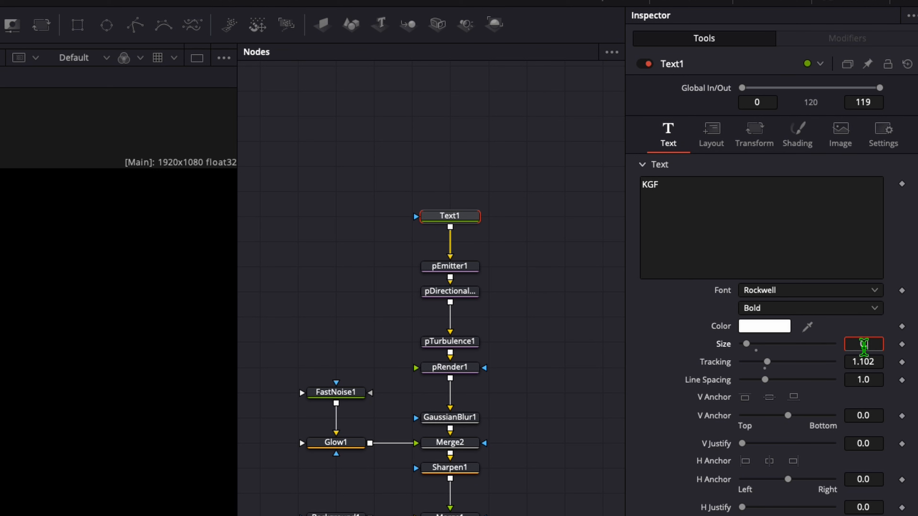
{"action": "type", "text": "0.25"}
{"action": "key", "text": "Tab"}
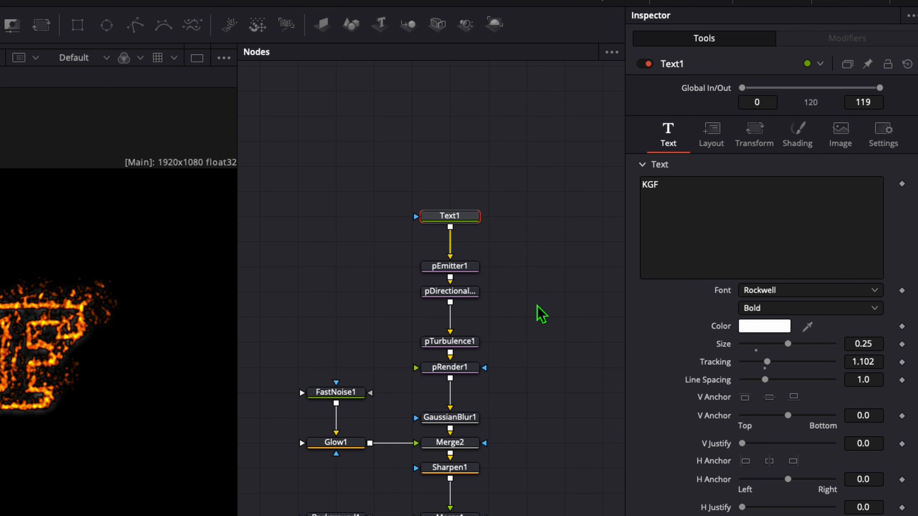
Set the particle number of pEmitter1 to 7000.
{"action": "left_click", "coordinate": [472, 268]}
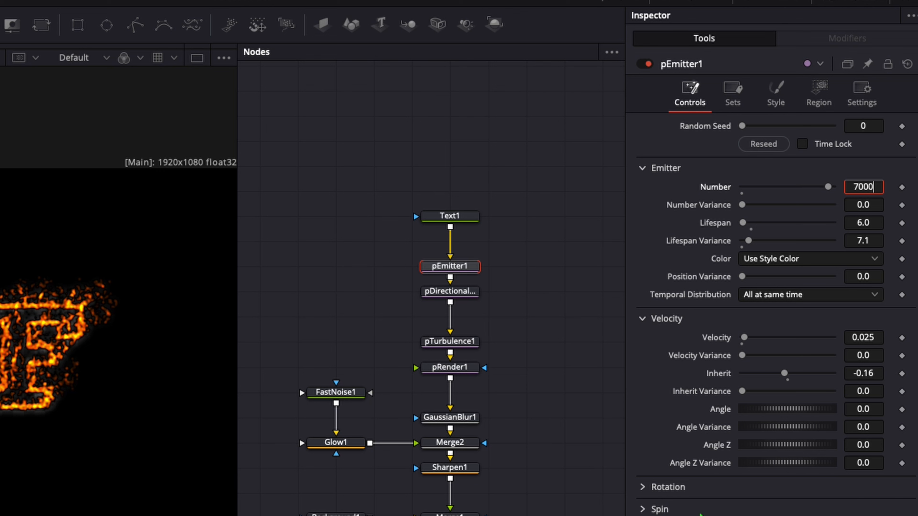
{"action": "type", "text": "7000"}
{"action": "key", "text": "Return"}
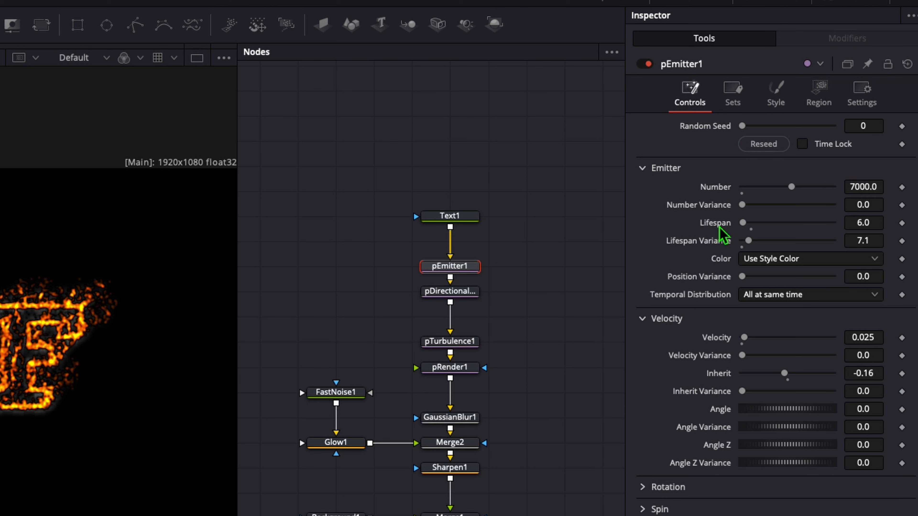